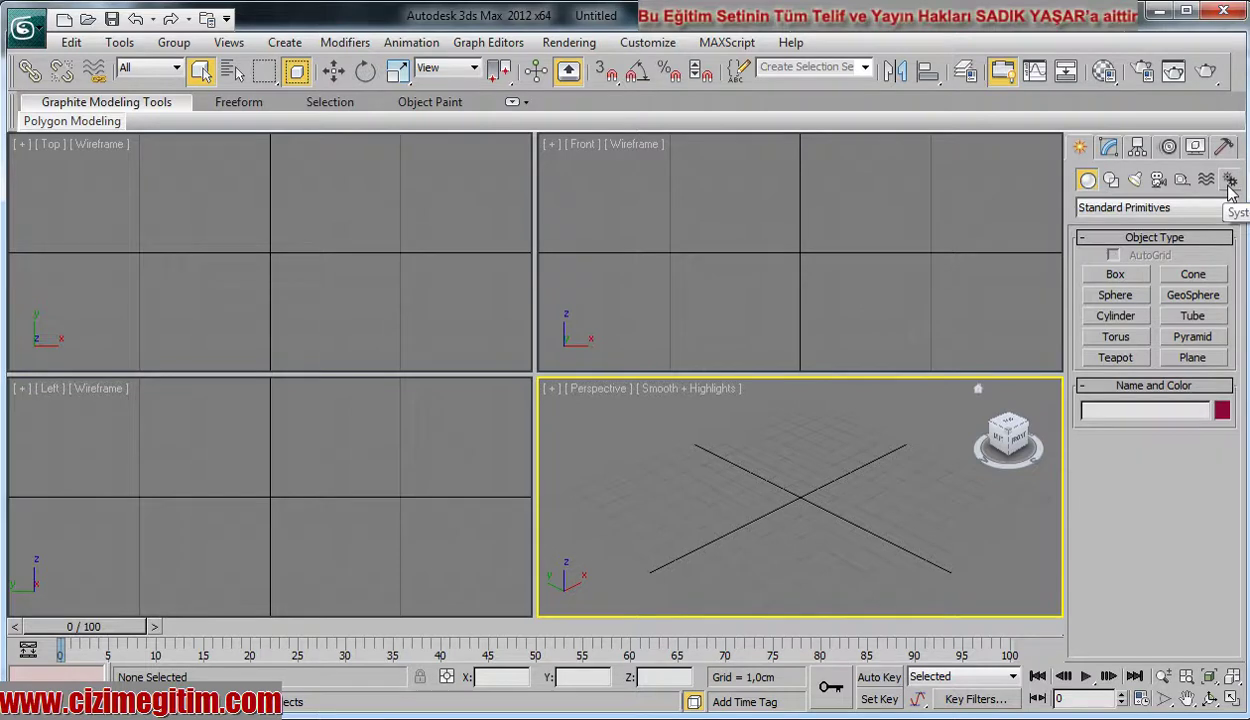
- Switch the Create panel to Shapes, view the NURBS Curves category, then return to Splines
{"action": "left_click", "coordinate": [1114, 180]}
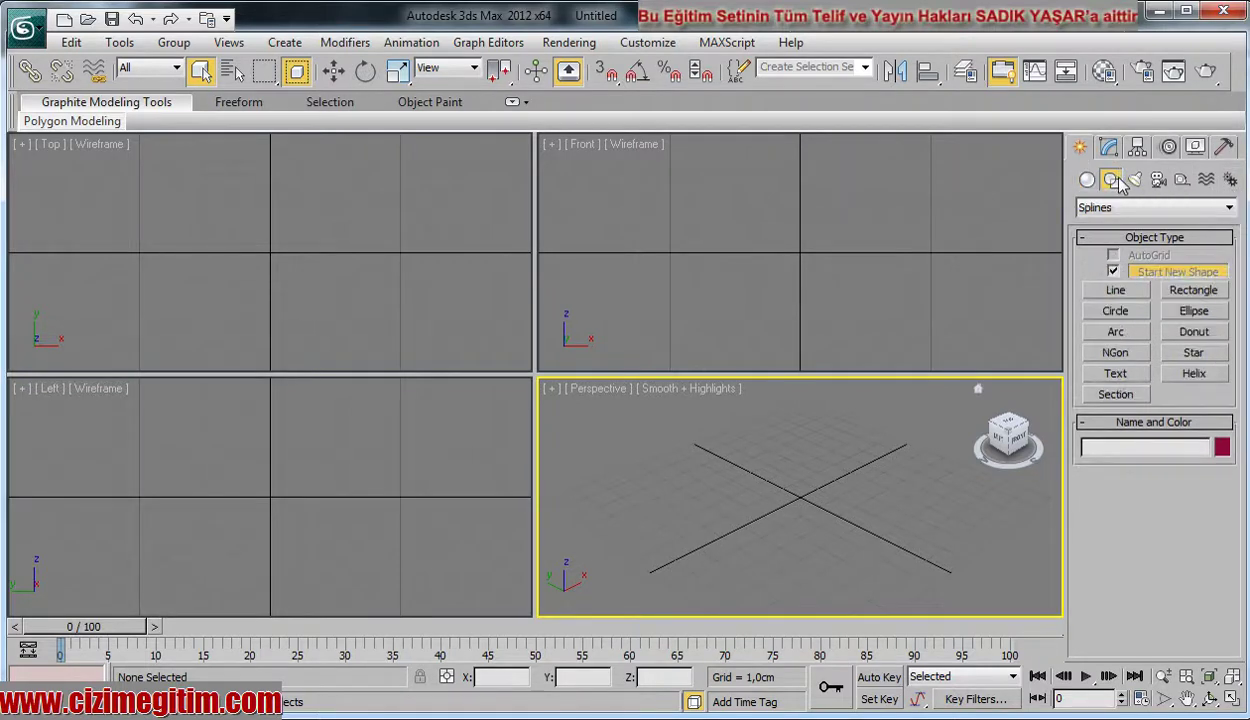
{"action": "left_click", "coordinate": [1122, 210]}
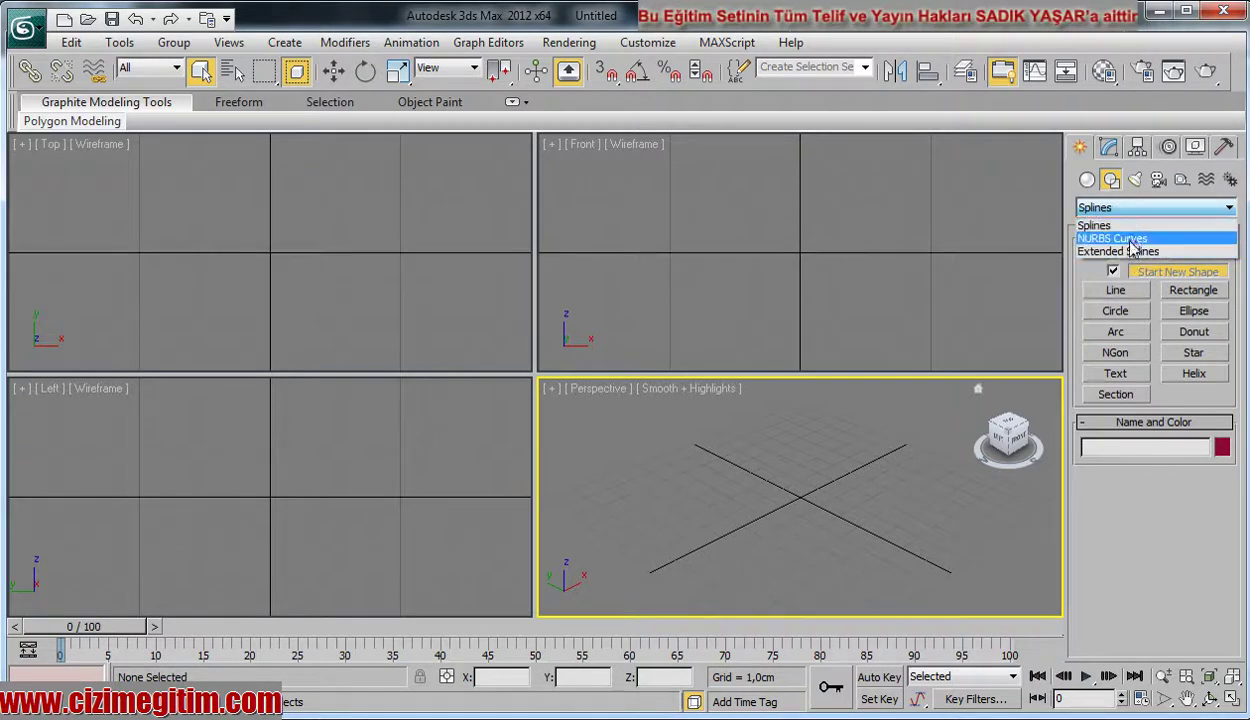
{"action": "left_click", "coordinate": [1134, 226]}
{"action": "left_click", "coordinate": [1137, 210]}
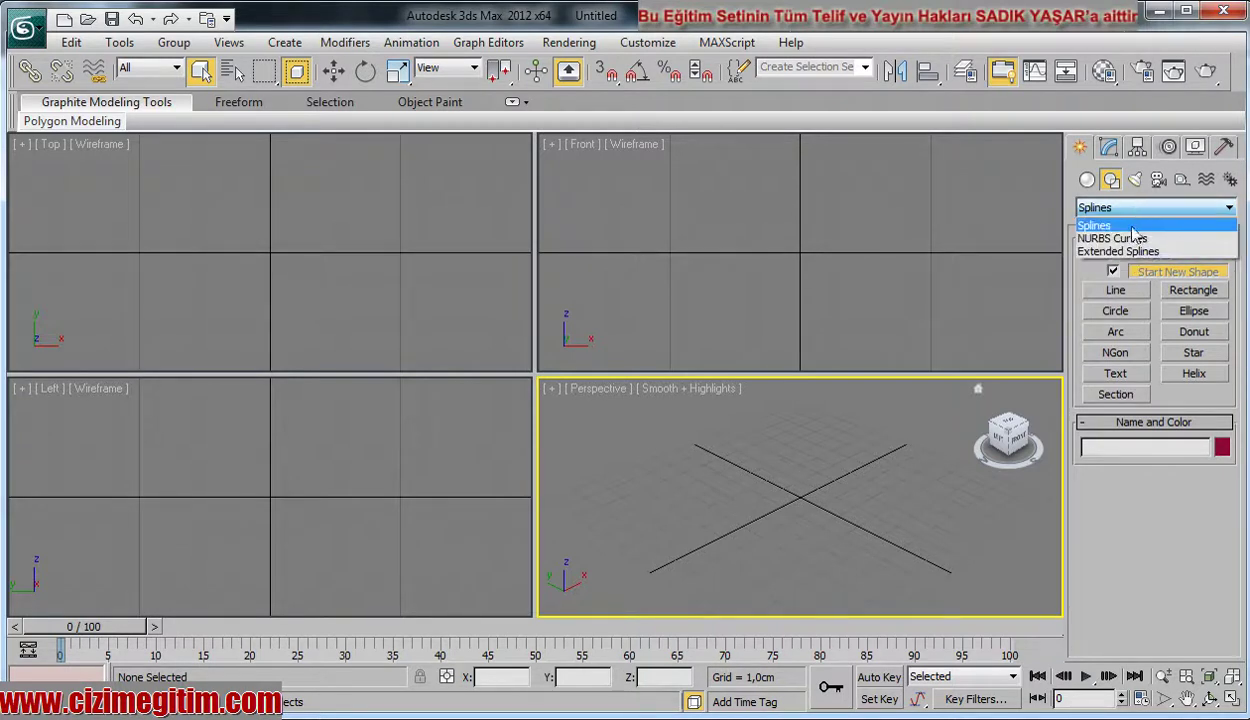
{"action": "left_click", "coordinate": [1110, 238]}
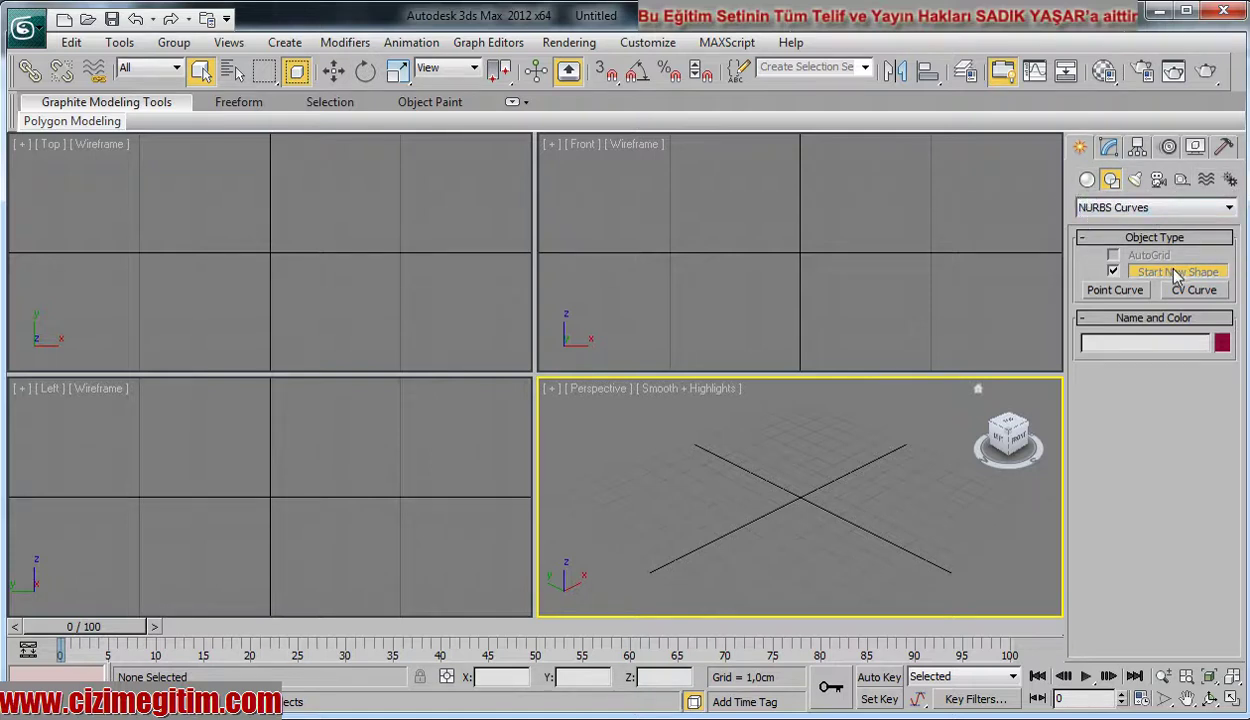
{"action": "left_click", "coordinate": [1122, 208]}
{"action": "left_click", "coordinate": [1124, 227]}
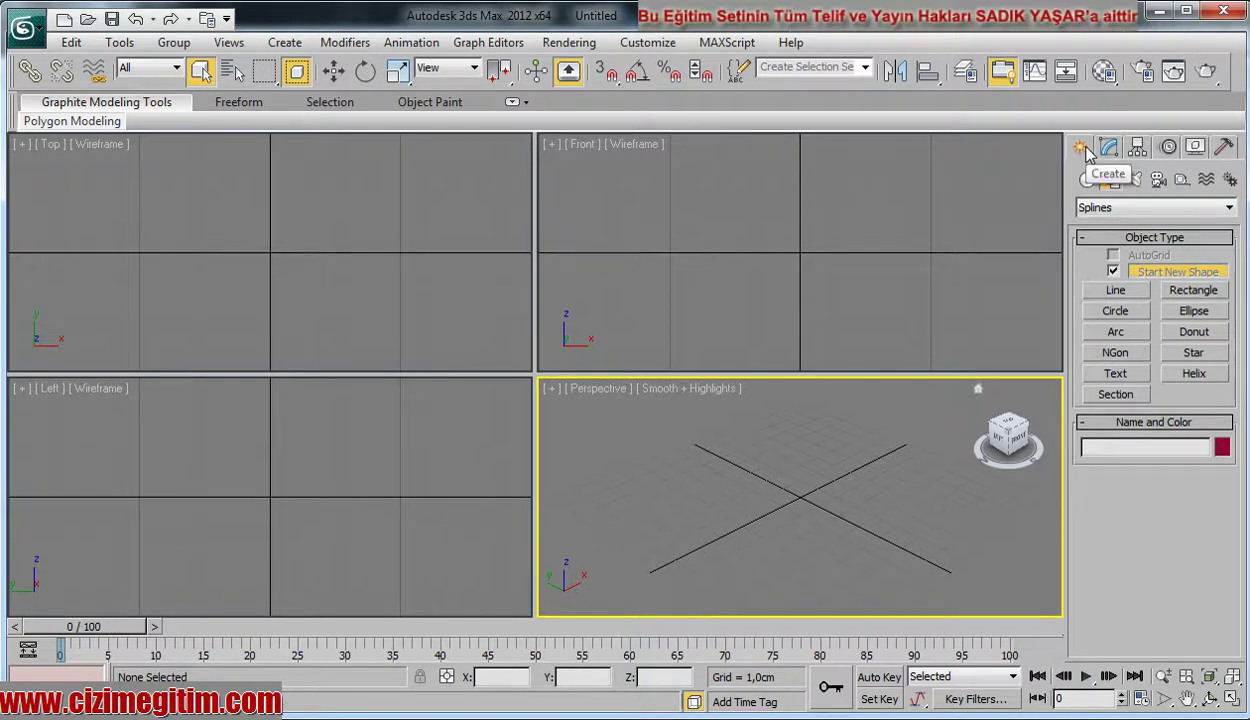
- Return to Geometry and set the category to Extended Primitives (Hedra, Torus Knot, ChamferBox)
{"action": "left_click", "coordinate": [1087, 179]}
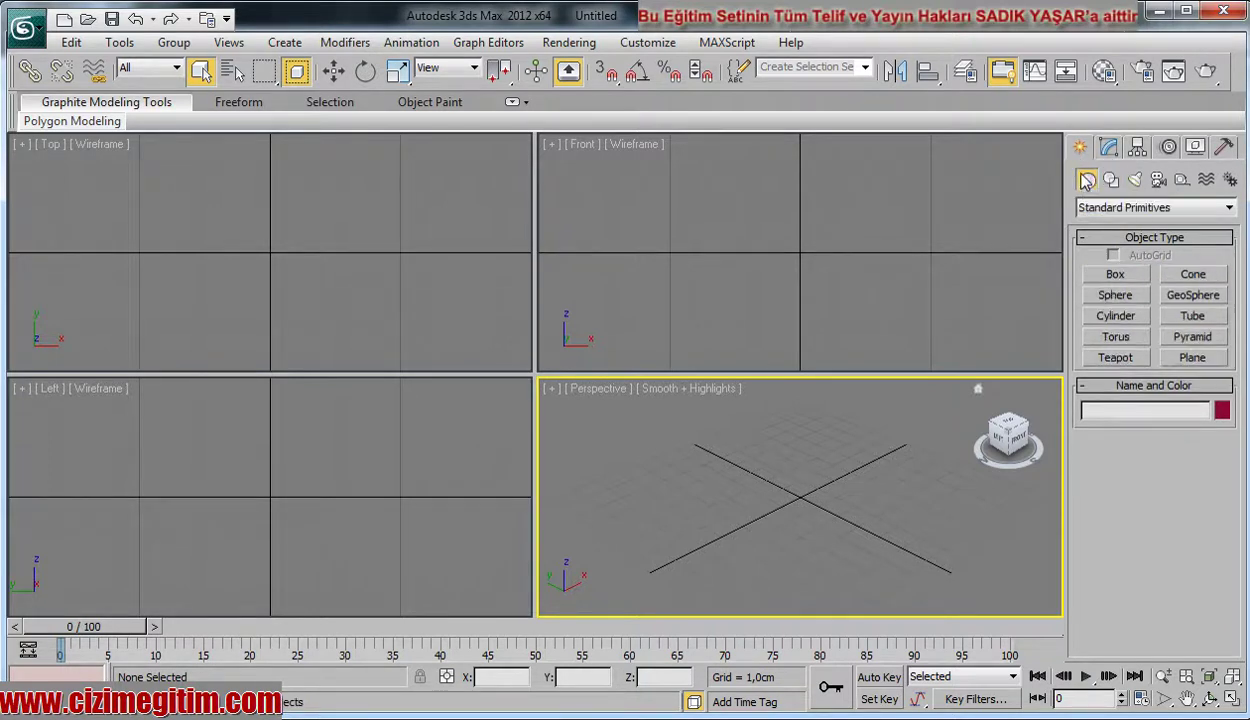
{"action": "left_click", "coordinate": [1135, 207]}
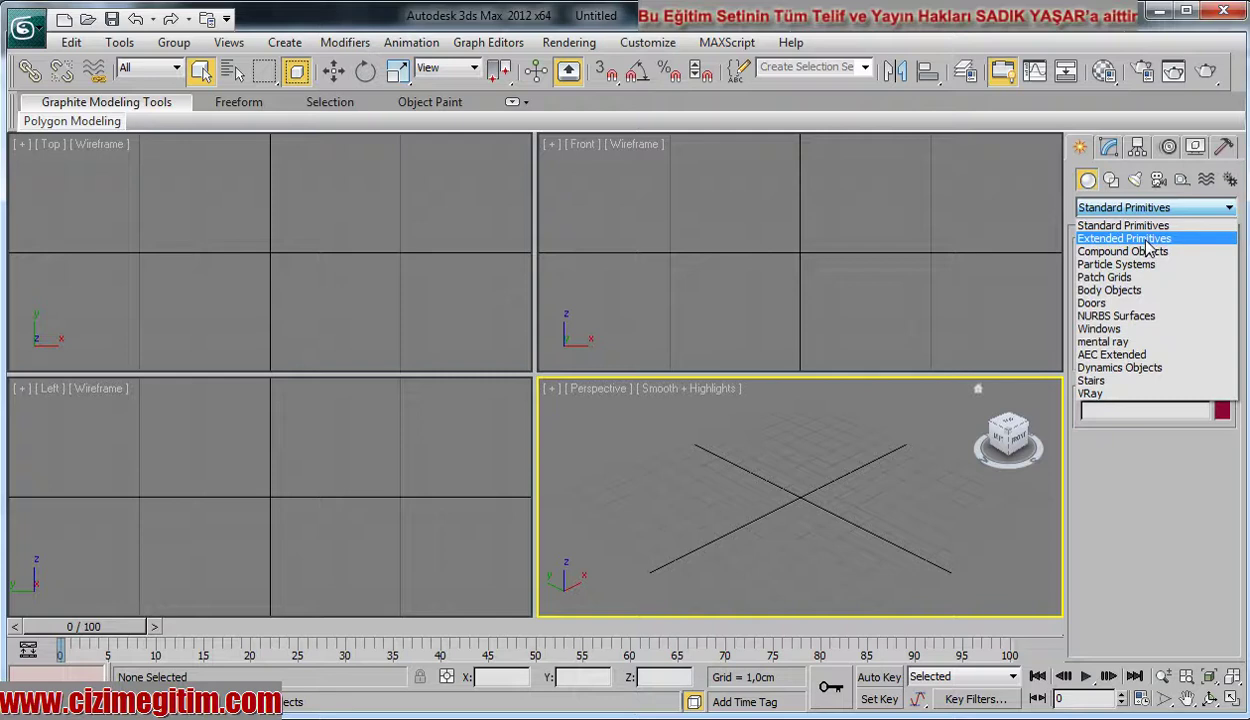
{"action": "left_click", "coordinate": [1106, 226]}
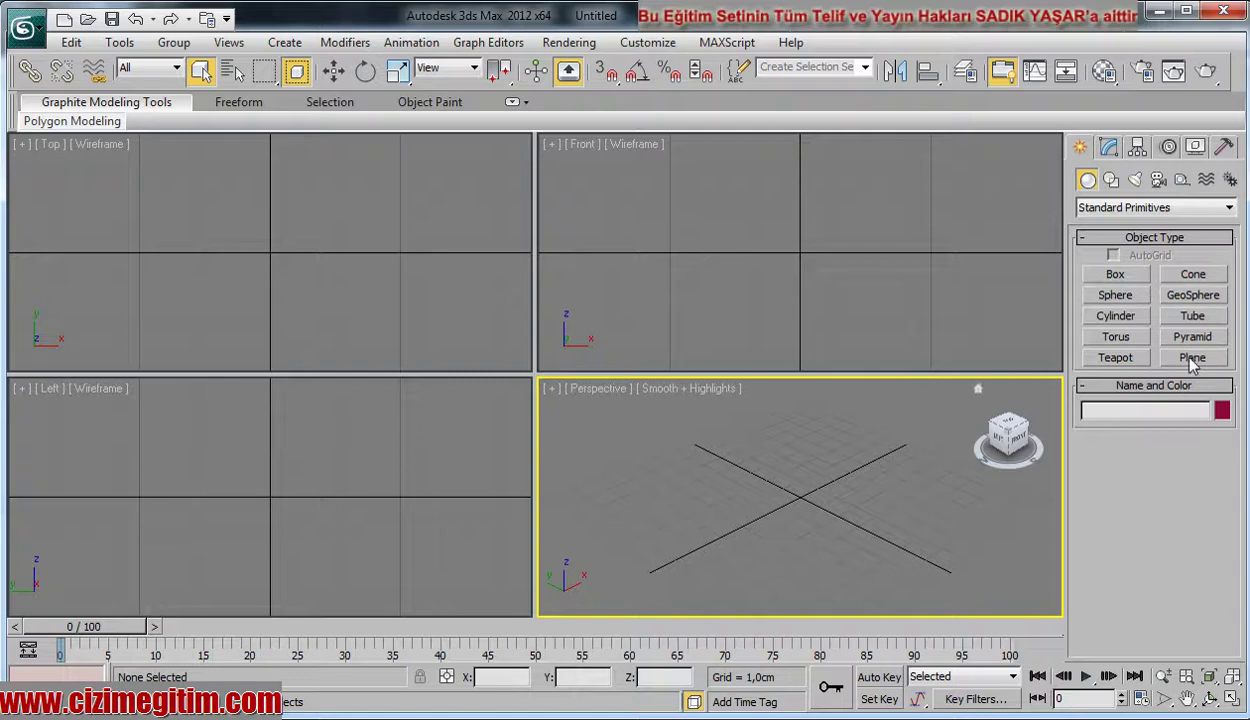
{"action": "left_click", "coordinate": [1115, 207]}
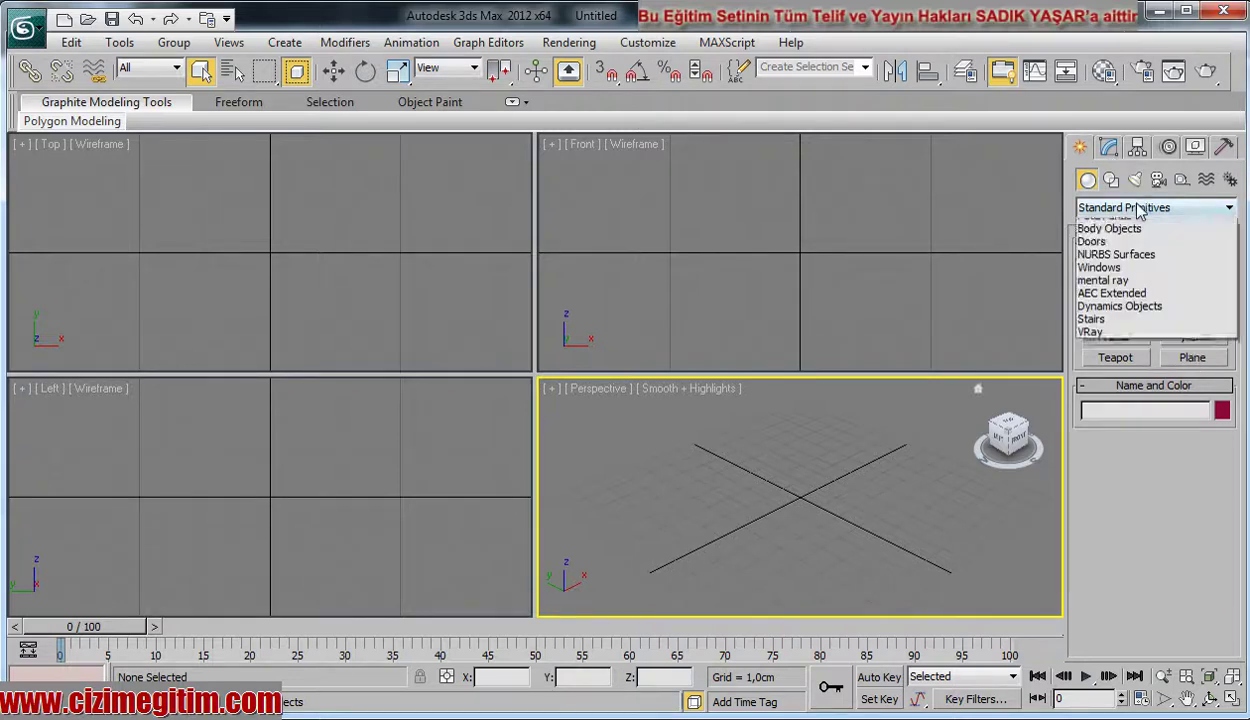
{"action": "left_click", "coordinate": [1133, 243]}
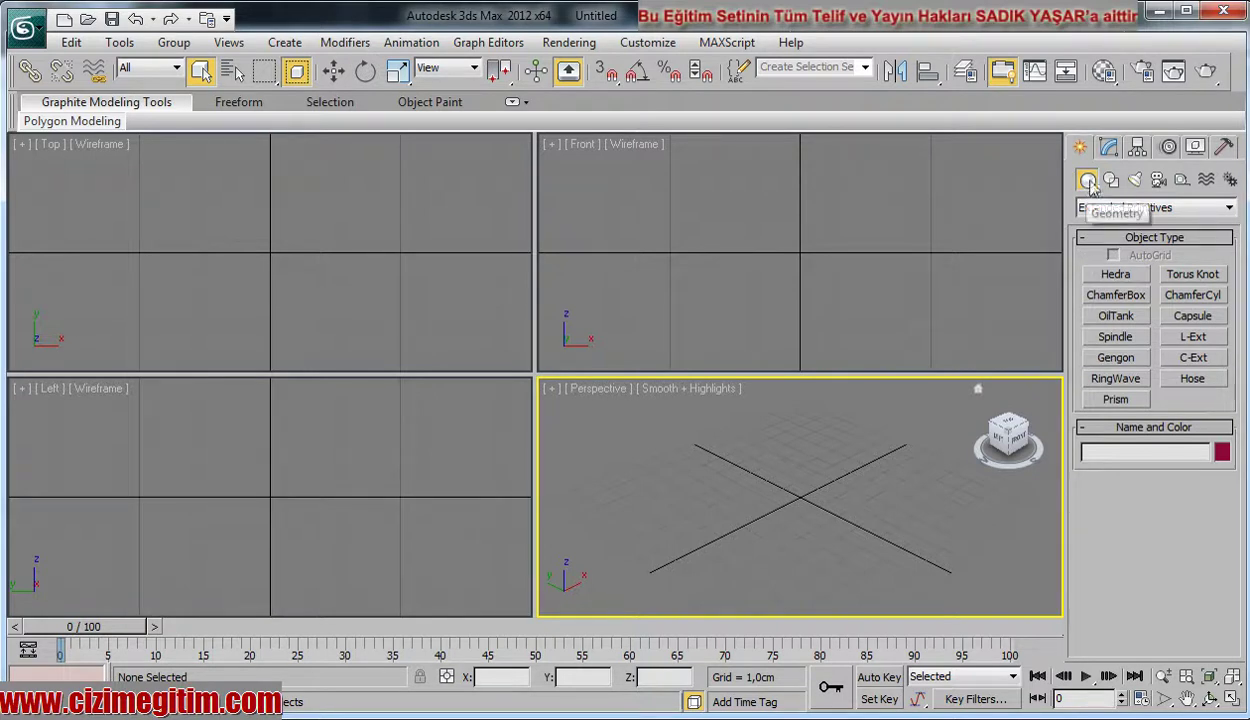
- Browse the Compound Objects, Particle Systems and Body Objects categories, settling on Doors
{"action": "left_click", "coordinate": [1107, 209]}
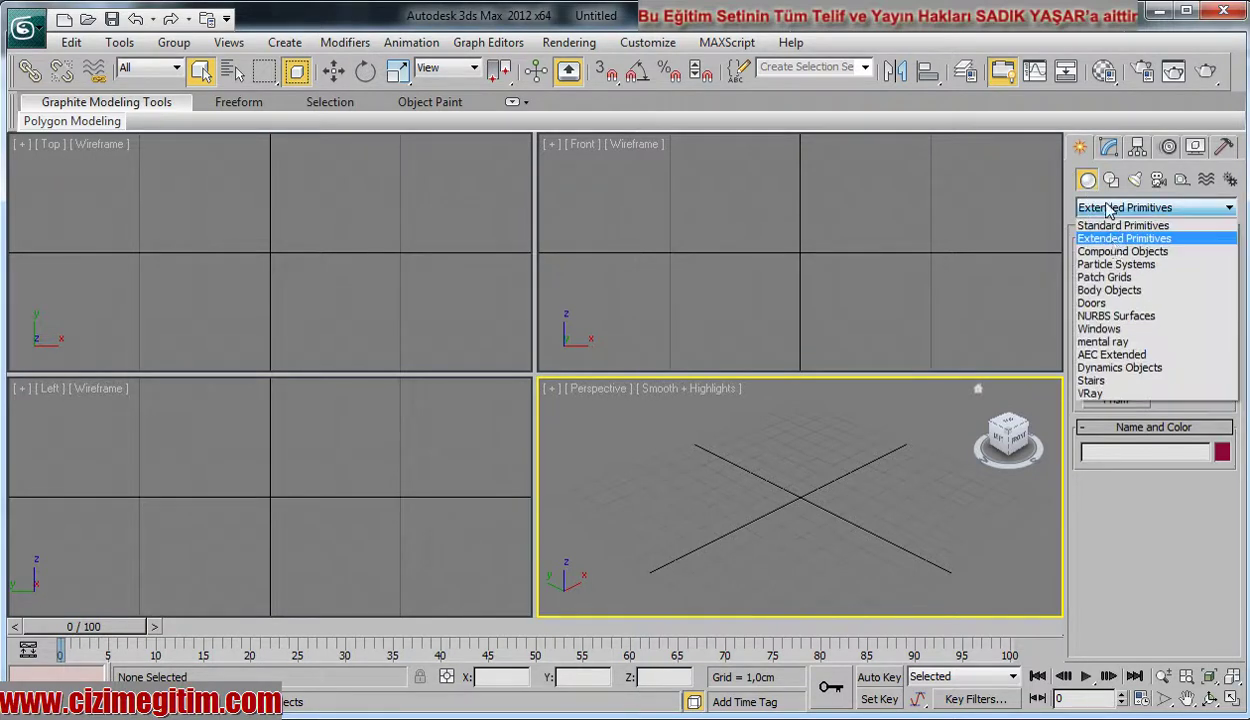
{"action": "left_click", "coordinate": [1113, 255]}
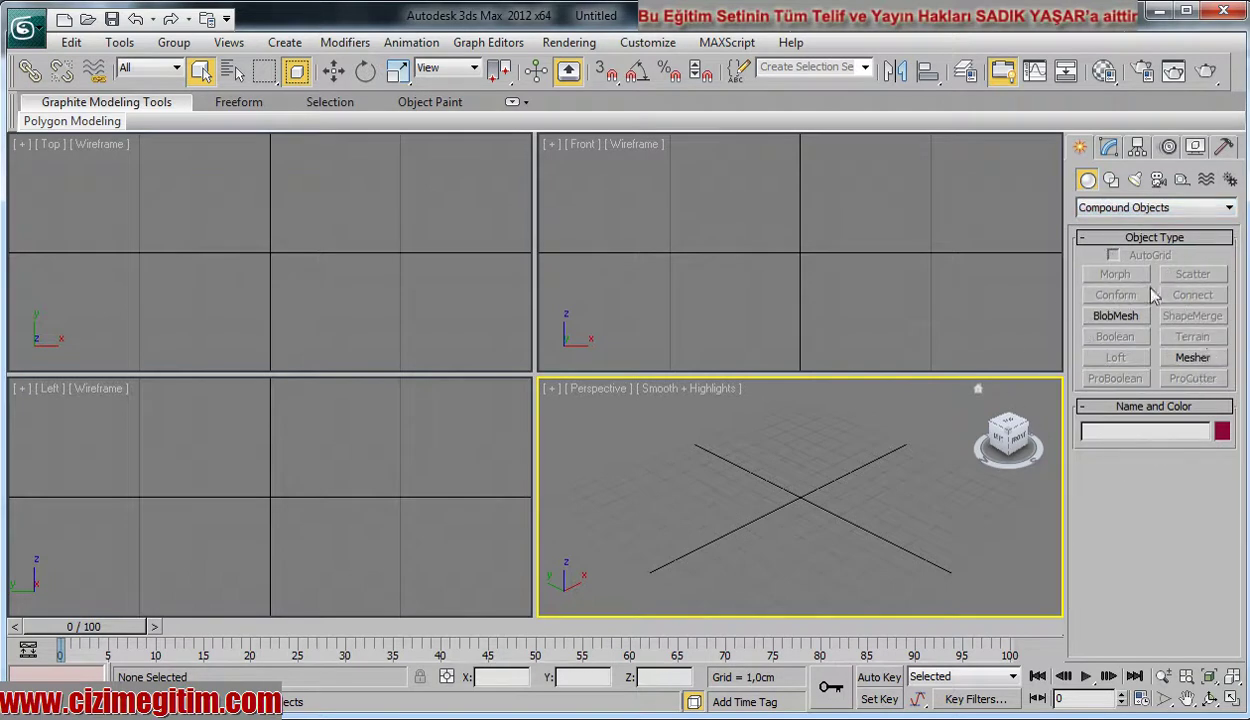
{"action": "left_click", "coordinate": [1156, 208]}
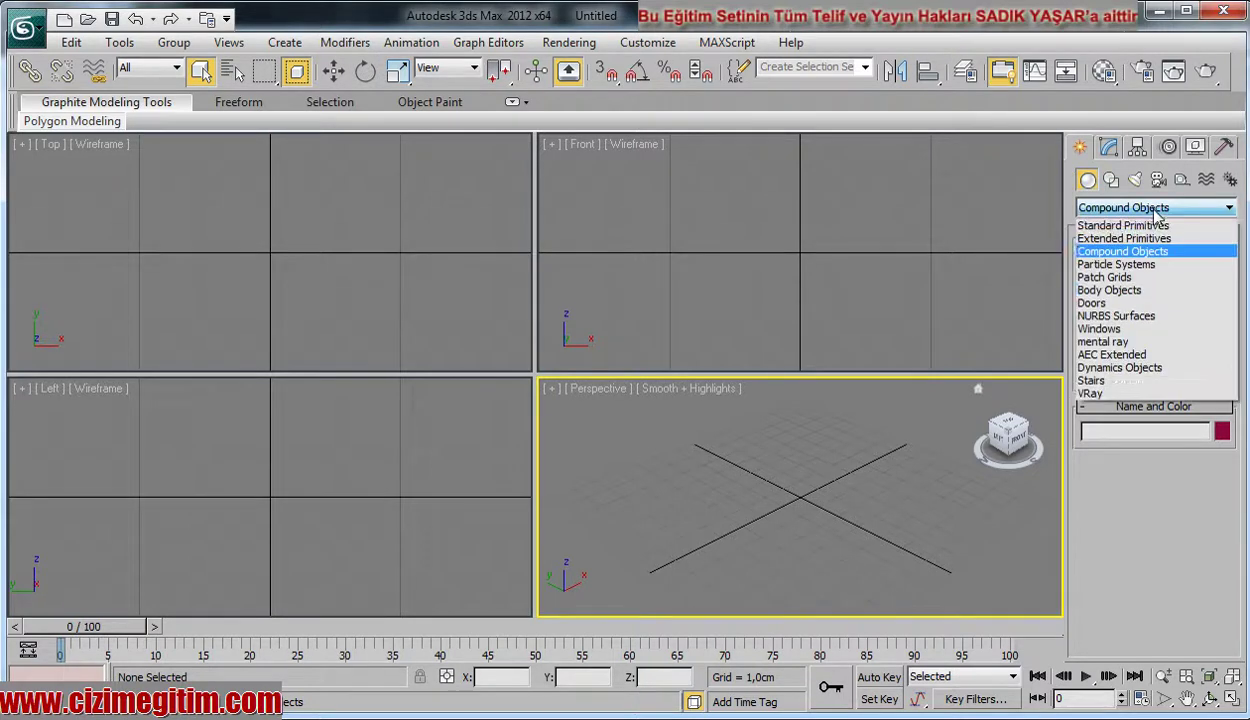
{"action": "left_click", "coordinate": [1143, 266]}
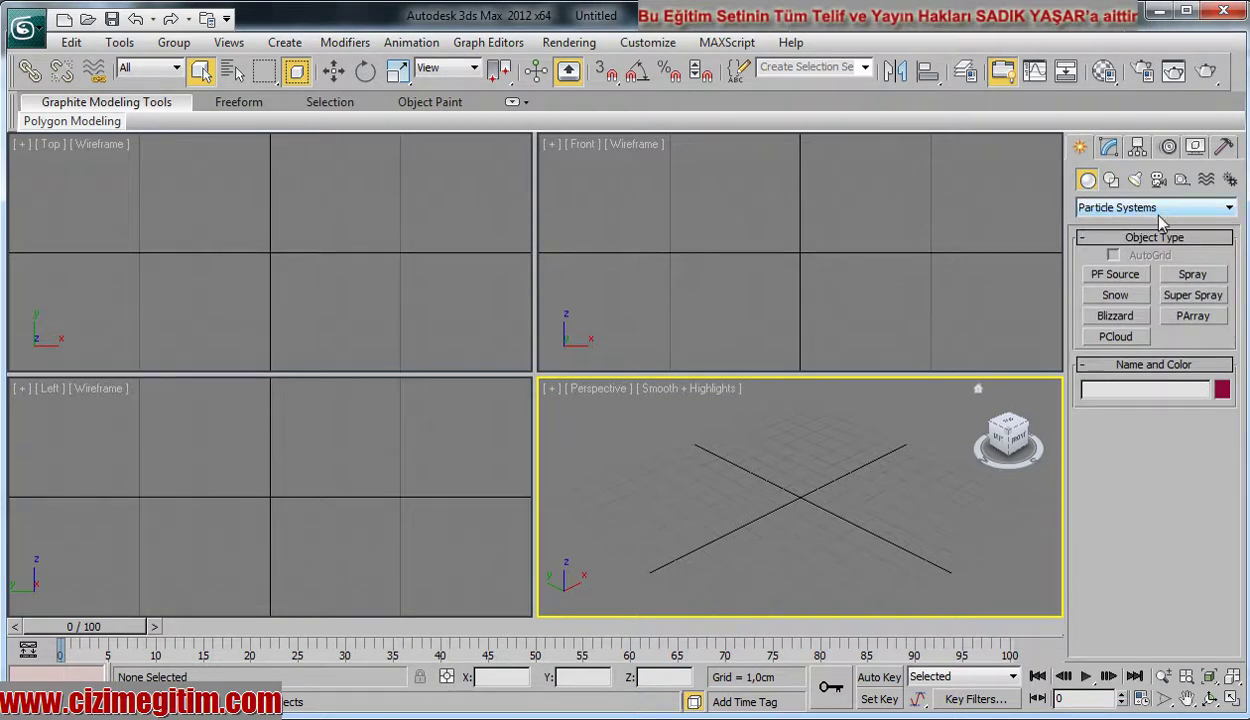
{"action": "left_click", "coordinate": [1158, 209]}
{"action": "left_click", "coordinate": [1129, 290]}
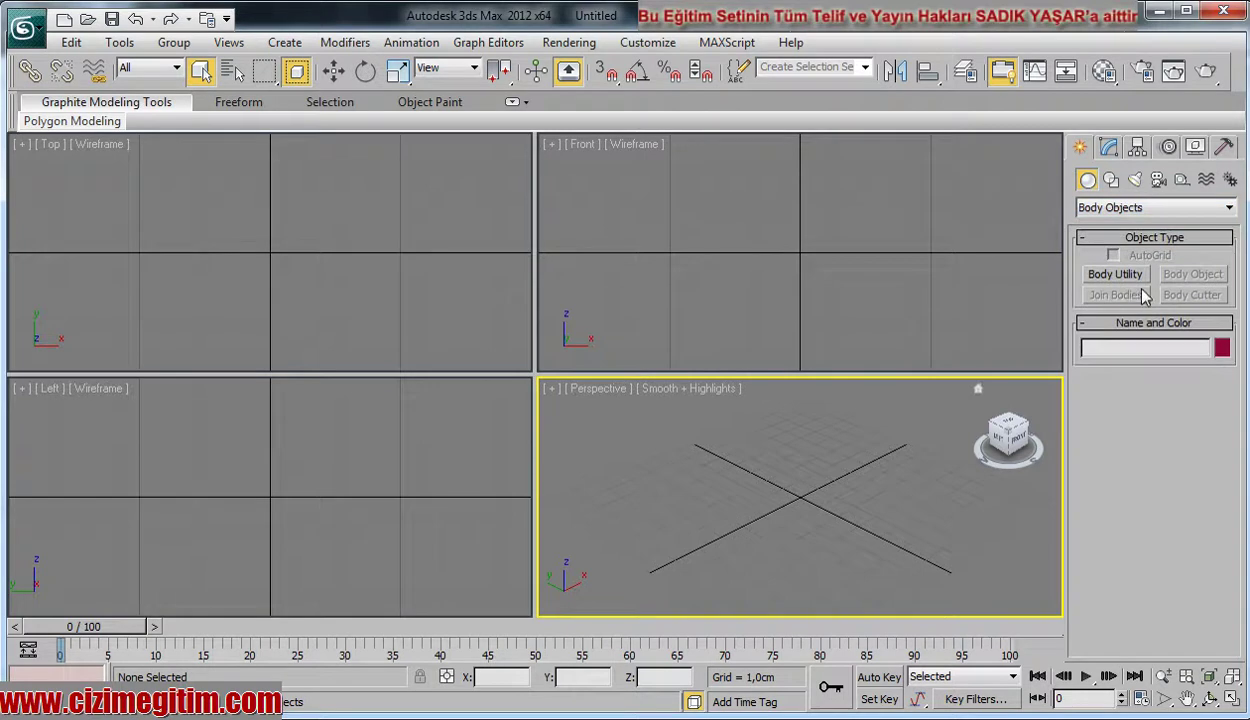
{"action": "left_click", "coordinate": [1160, 209]}
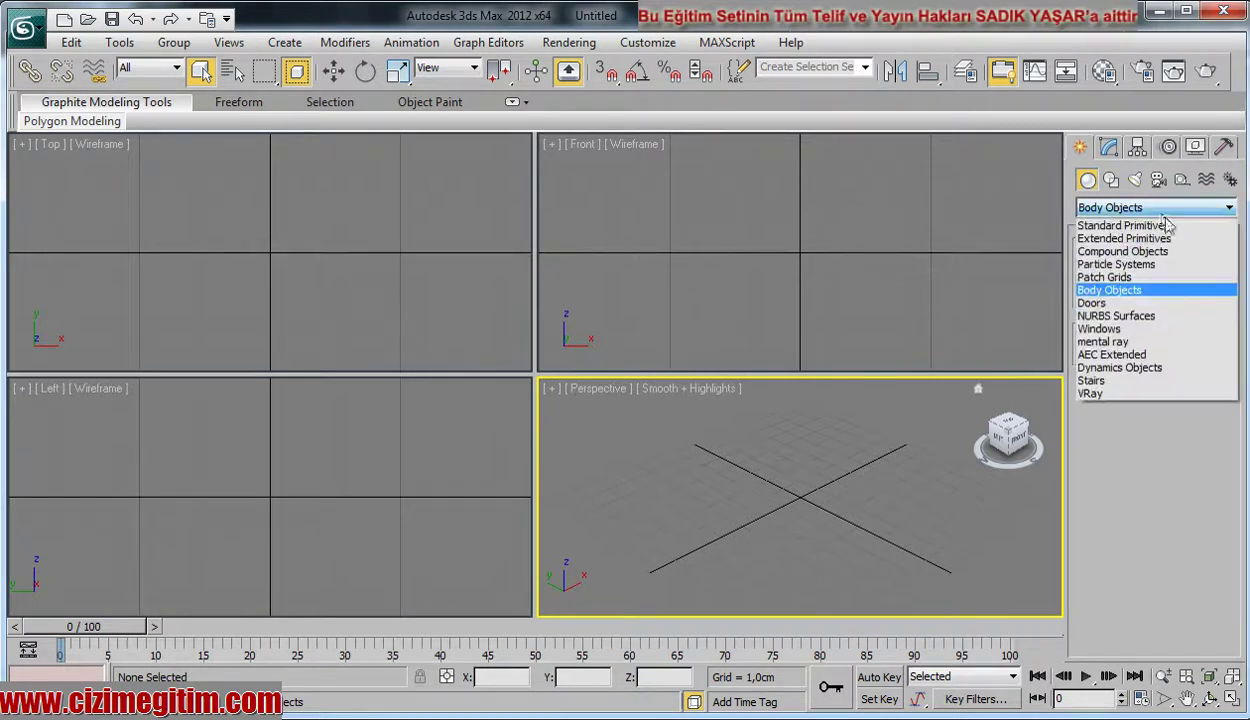
{"action": "left_click", "coordinate": [1146, 303]}
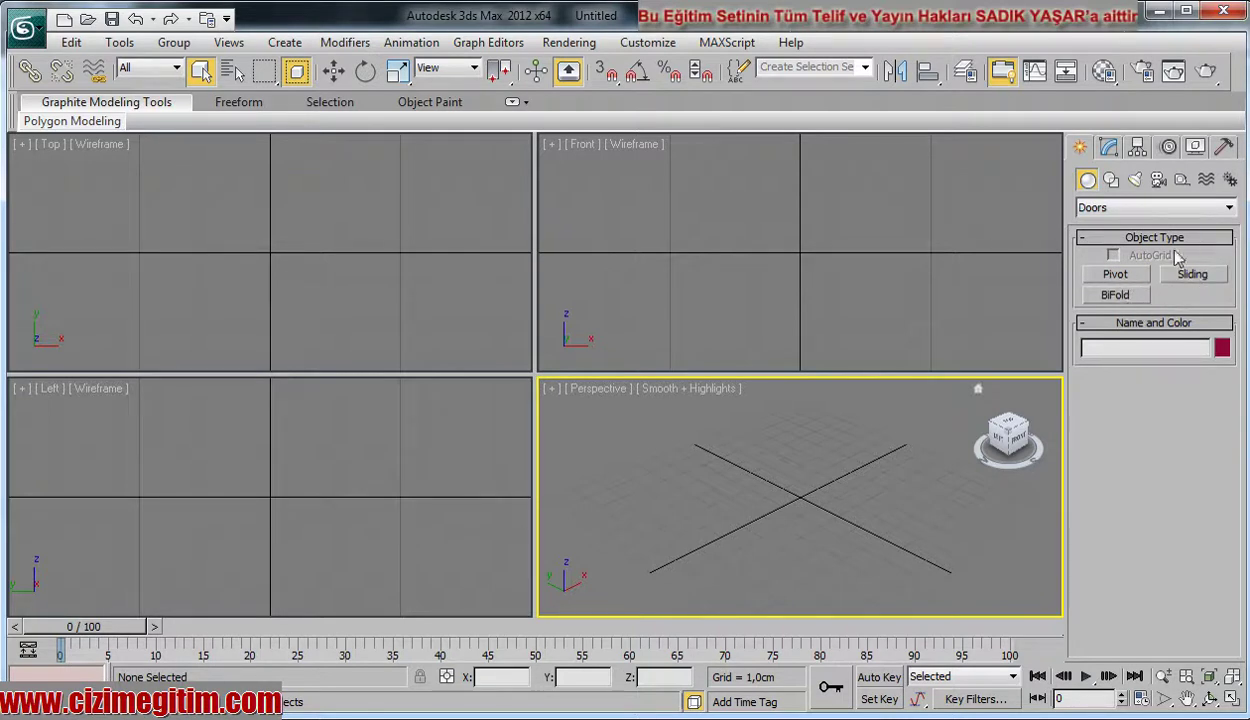
{"action": "left_click", "coordinate": [1110, 207]}
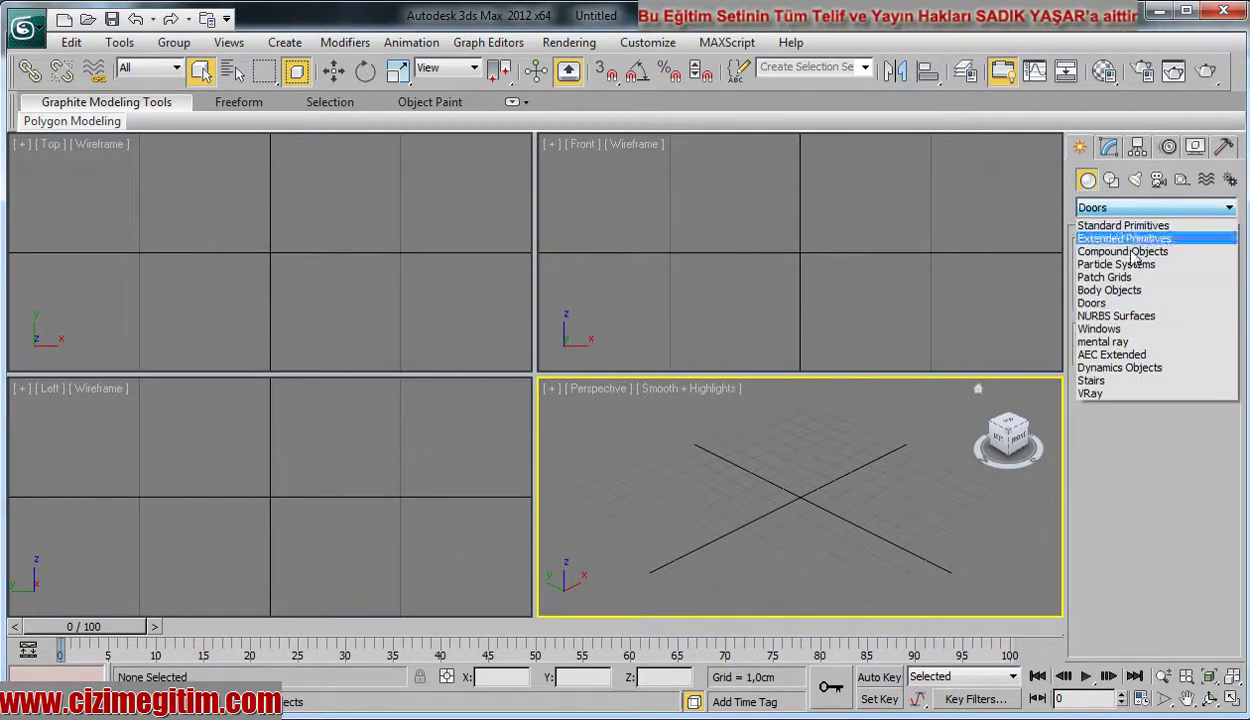
- Browse NURBS Surfaces, Windows, mental ray and AEC Extended, ending on Dynamics Objects (Spring, Damper)
{"action": "left_click", "coordinate": [1122, 318]}
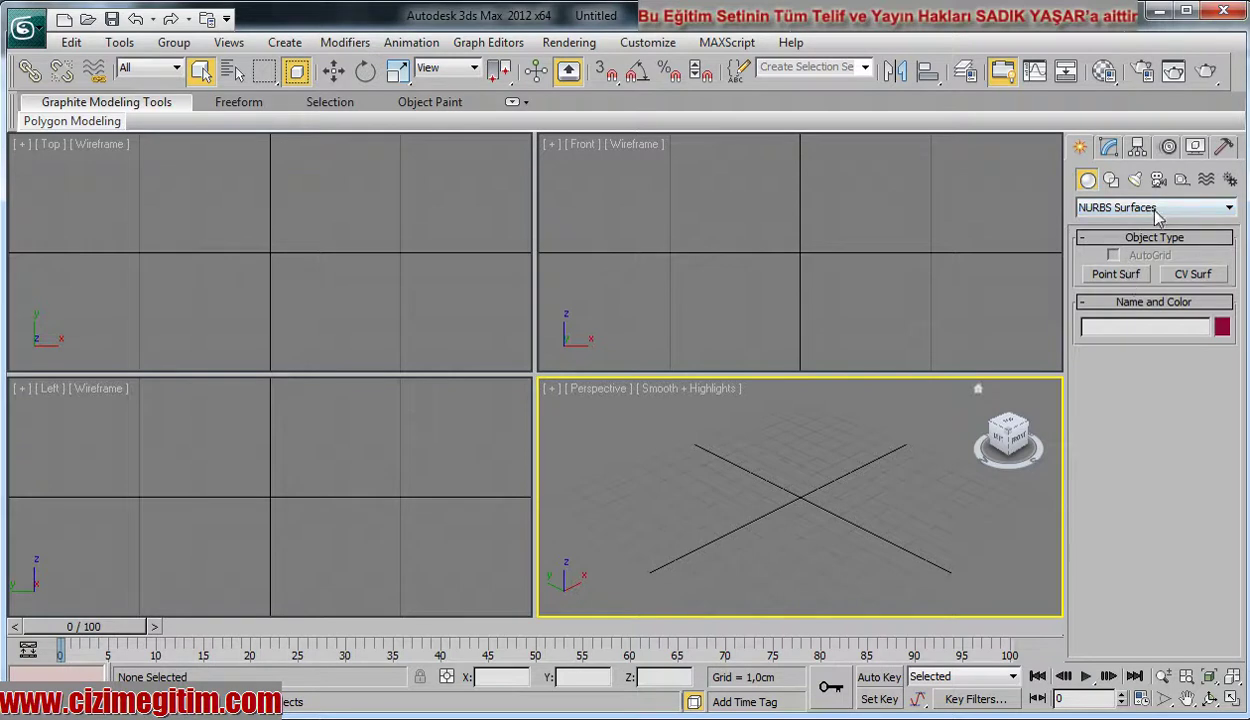
{"action": "left_click", "coordinate": [1128, 208]}
{"action": "left_click", "coordinate": [1104, 328]}
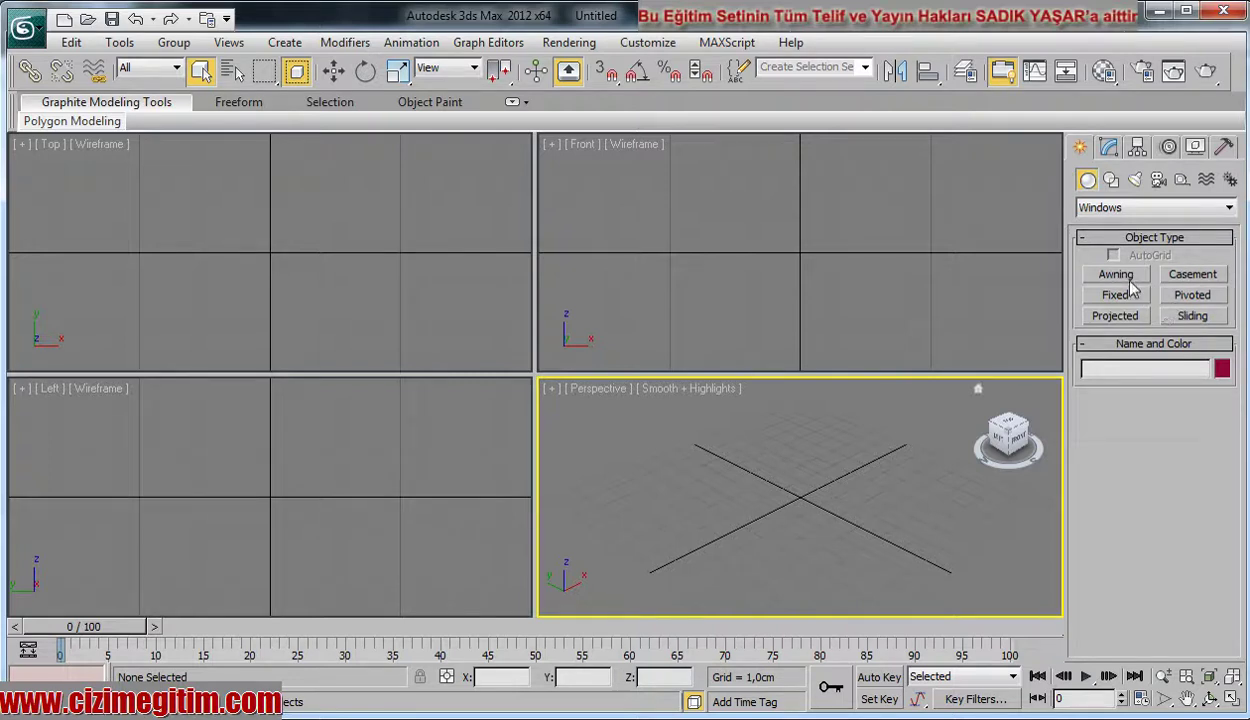
{"action": "left_click", "coordinate": [1155, 210]}
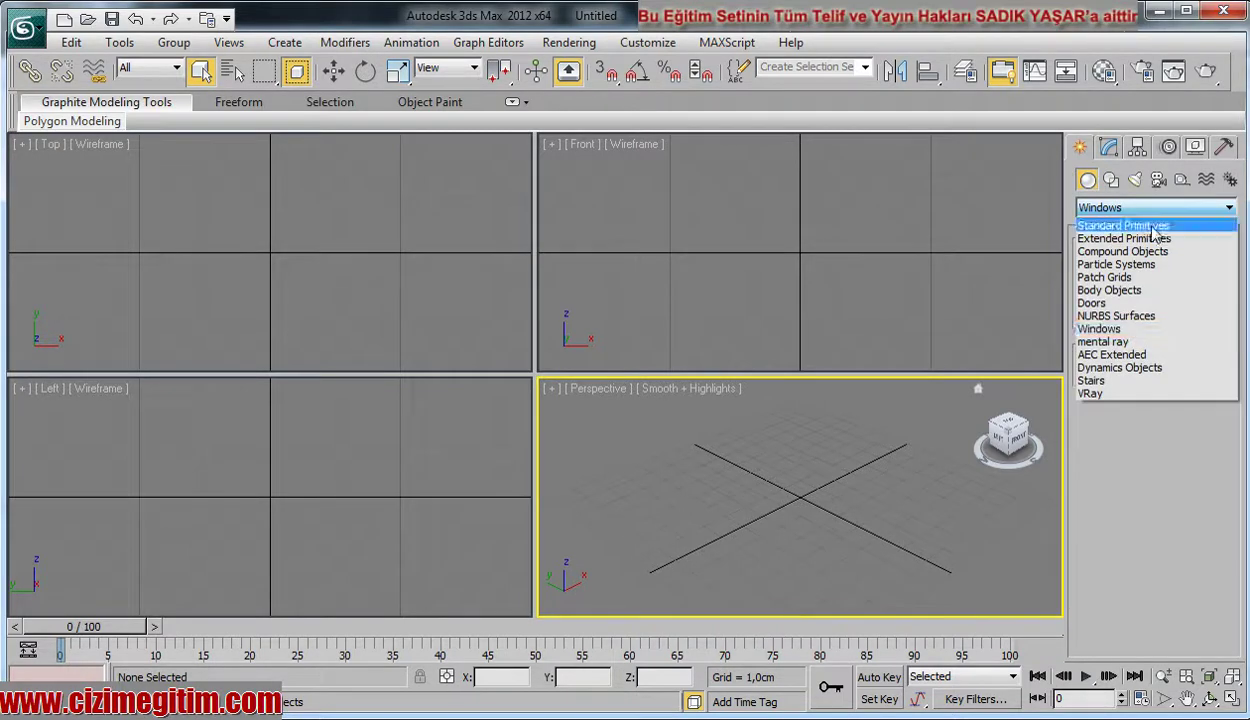
{"action": "left_click", "coordinate": [1121, 342]}
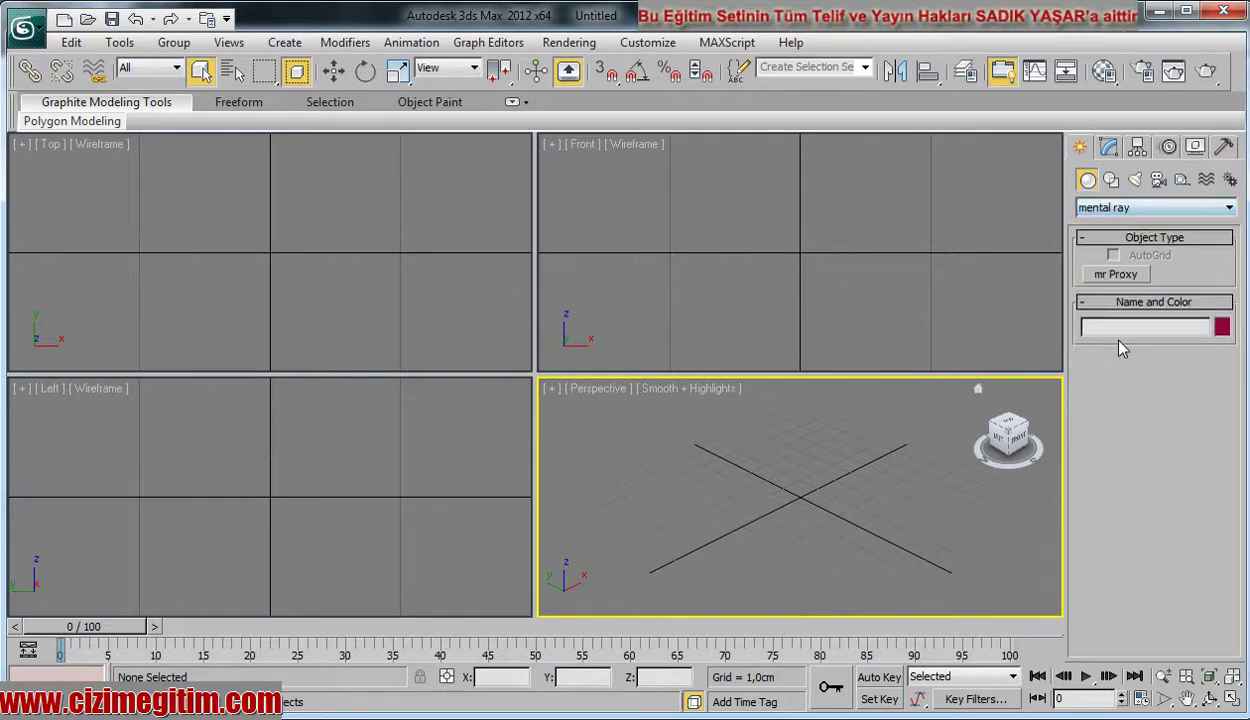
{"action": "left_click", "coordinate": [1149, 208]}
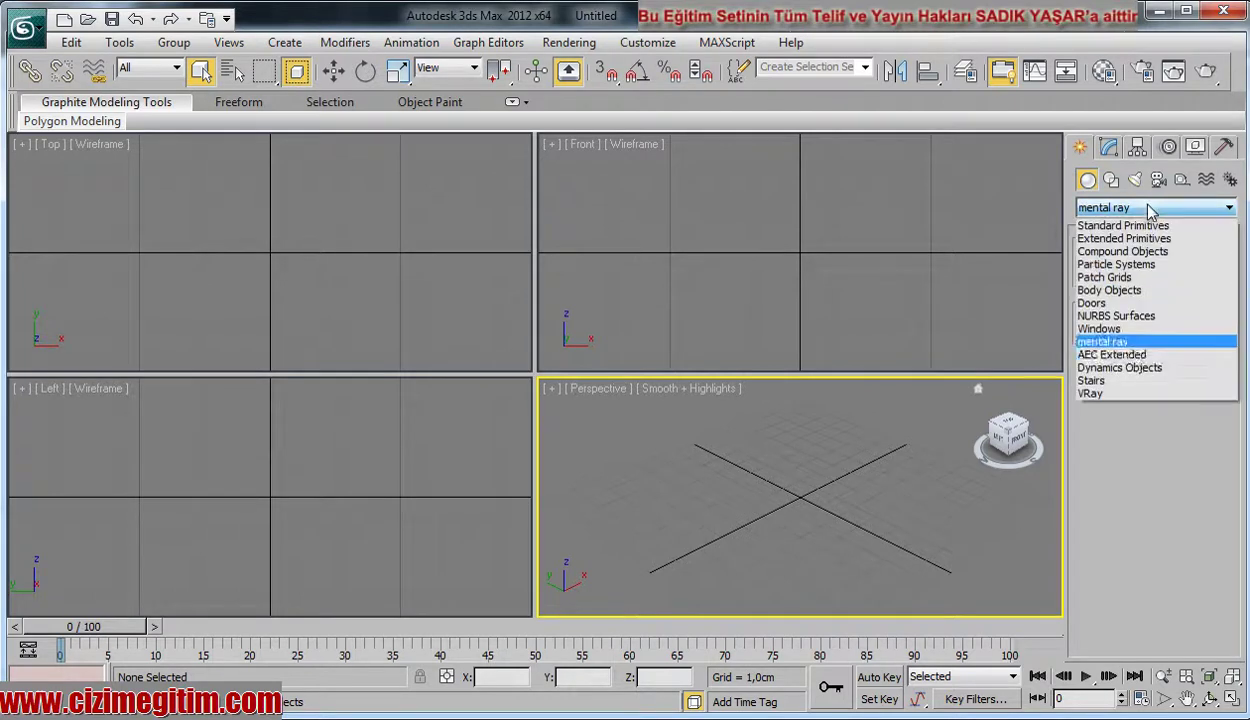
{"action": "left_click", "coordinate": [1133, 358]}
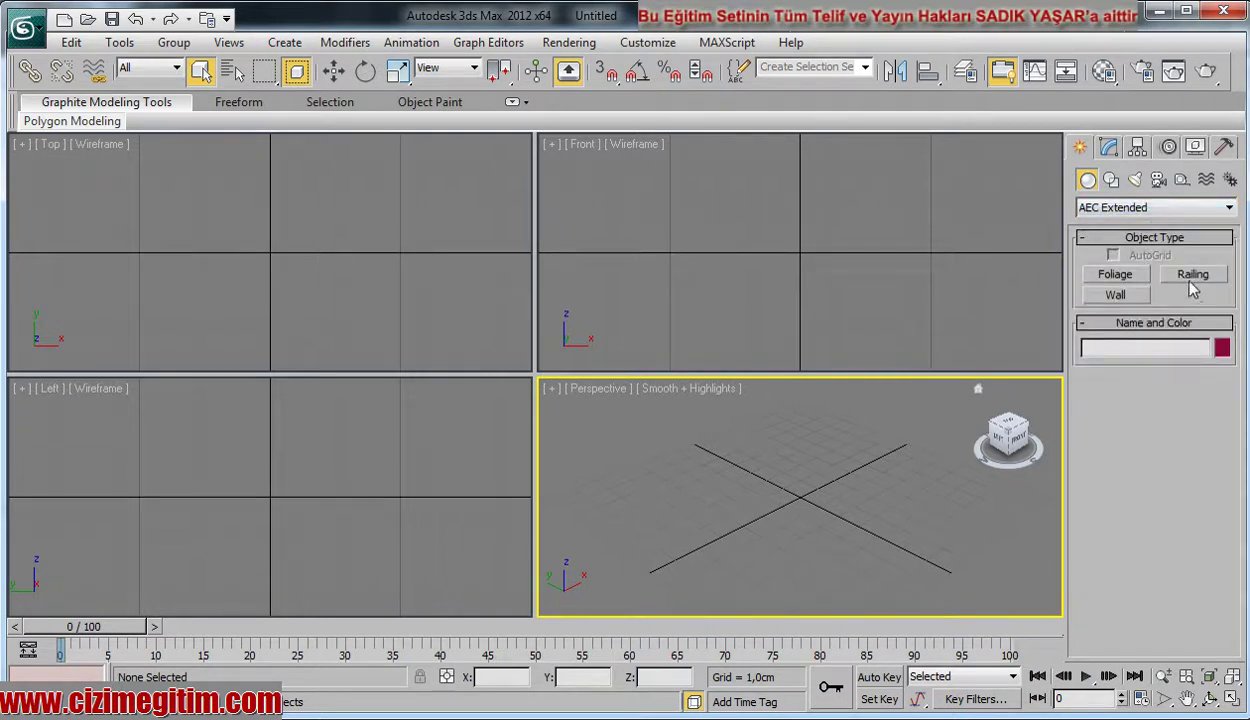
{"action": "left_click", "coordinate": [1190, 210]}
{"action": "left_click", "coordinate": [1118, 376]}
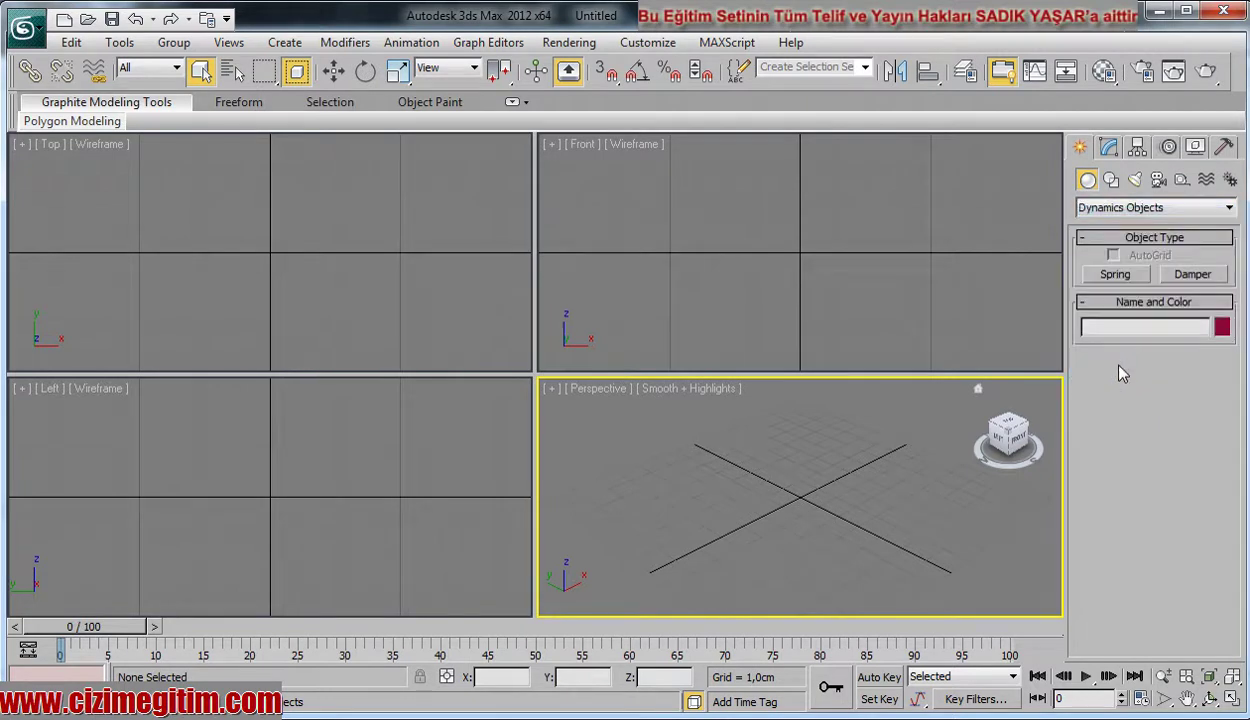
- Browse the Stairs and VRay geometry categories, then switch to the Splines shape types
{"action": "left_click", "coordinate": [1138, 210]}
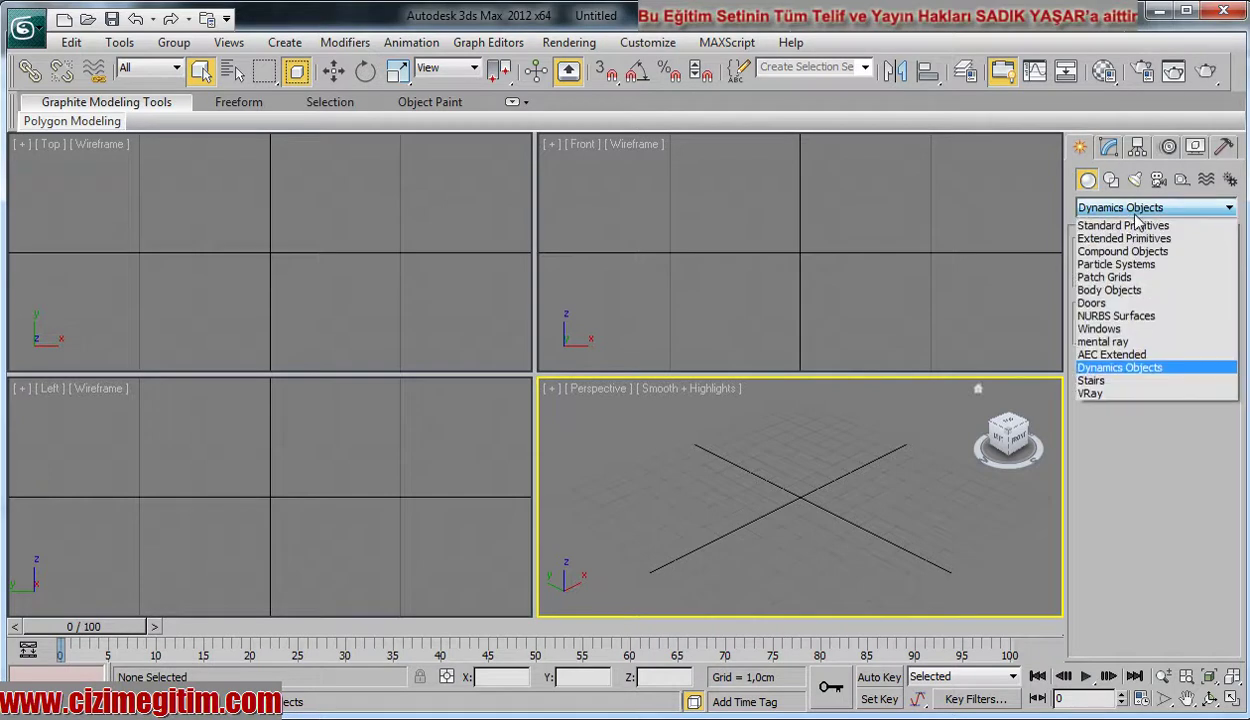
{"action": "left_click", "coordinate": [1125, 382]}
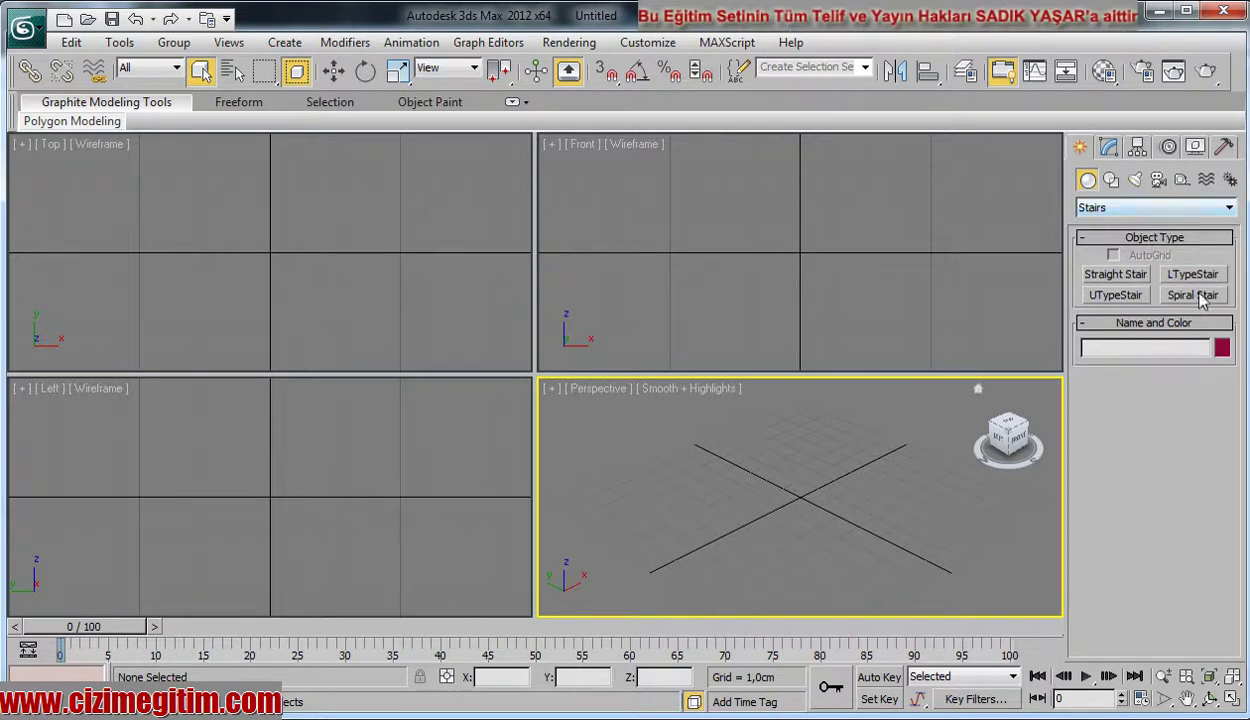
{"action": "left_click", "coordinate": [1140, 208]}
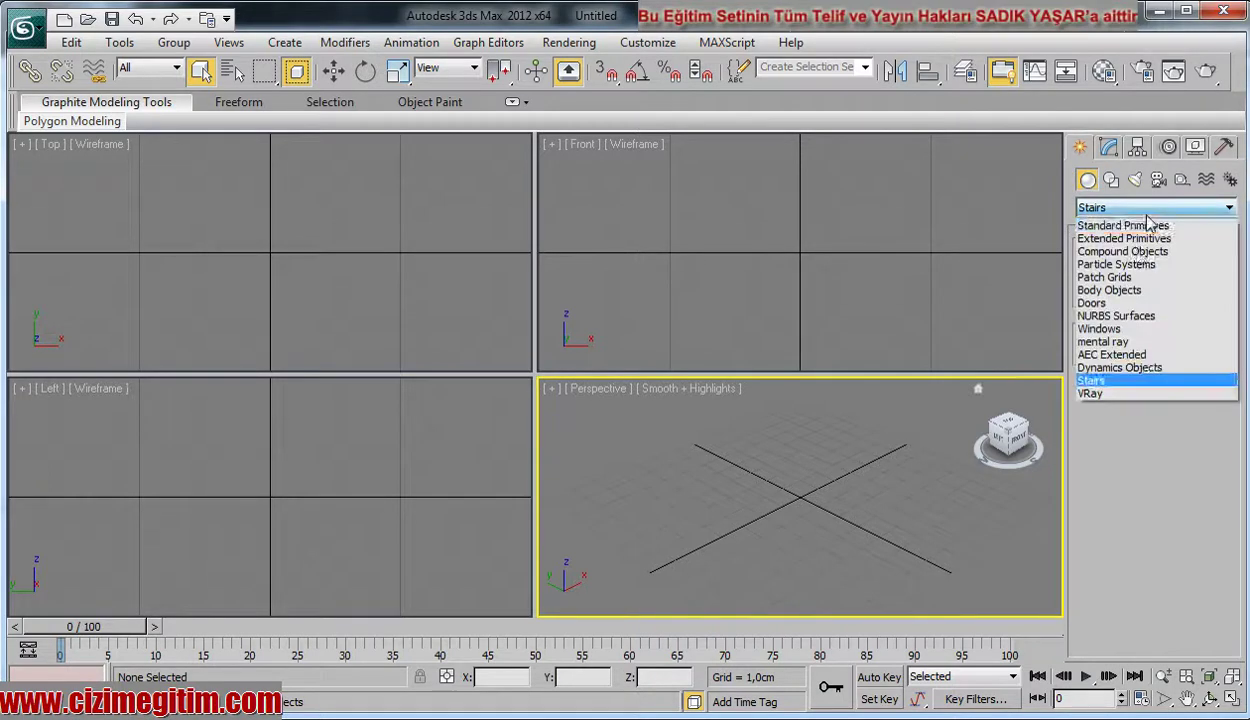
{"action": "left_click", "coordinate": [1104, 397]}
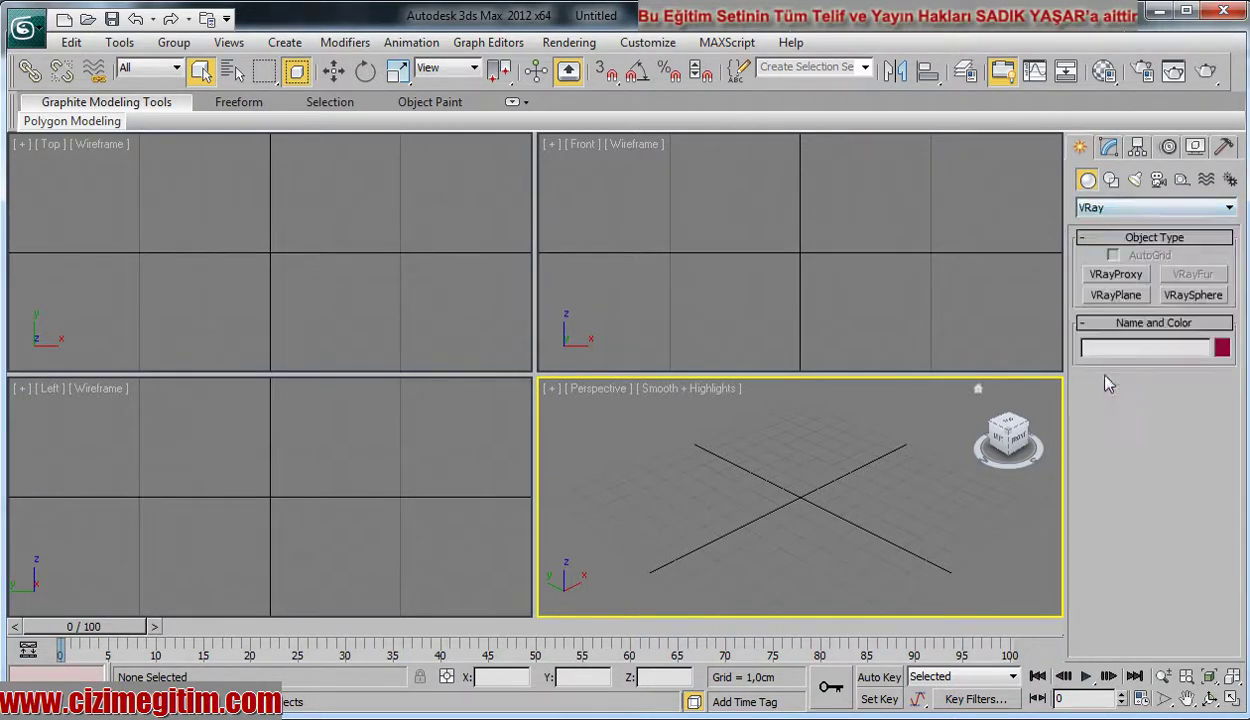
{"action": "left_click", "coordinate": [1114, 184]}
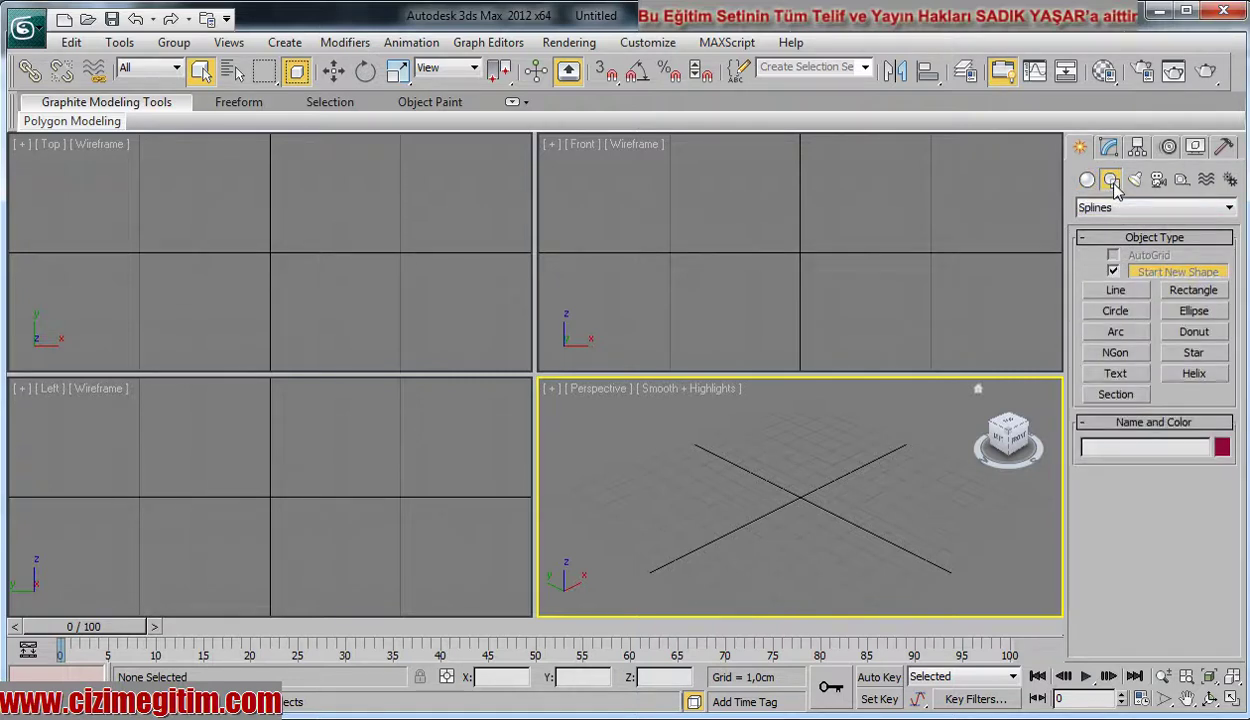
- Draw a five-point zigzag spline, Line001, in the Perspective view, then show the Photometric light types
{"action": "left_click", "coordinate": [1117, 293]}
{"action": "left_click", "coordinate": [845, 459]}
{"action": "left_click", "coordinate": [686, 543]}
{"action": "left_click", "coordinate": [780, 604]}
{"action": "left_click", "coordinate": [855, 563]}
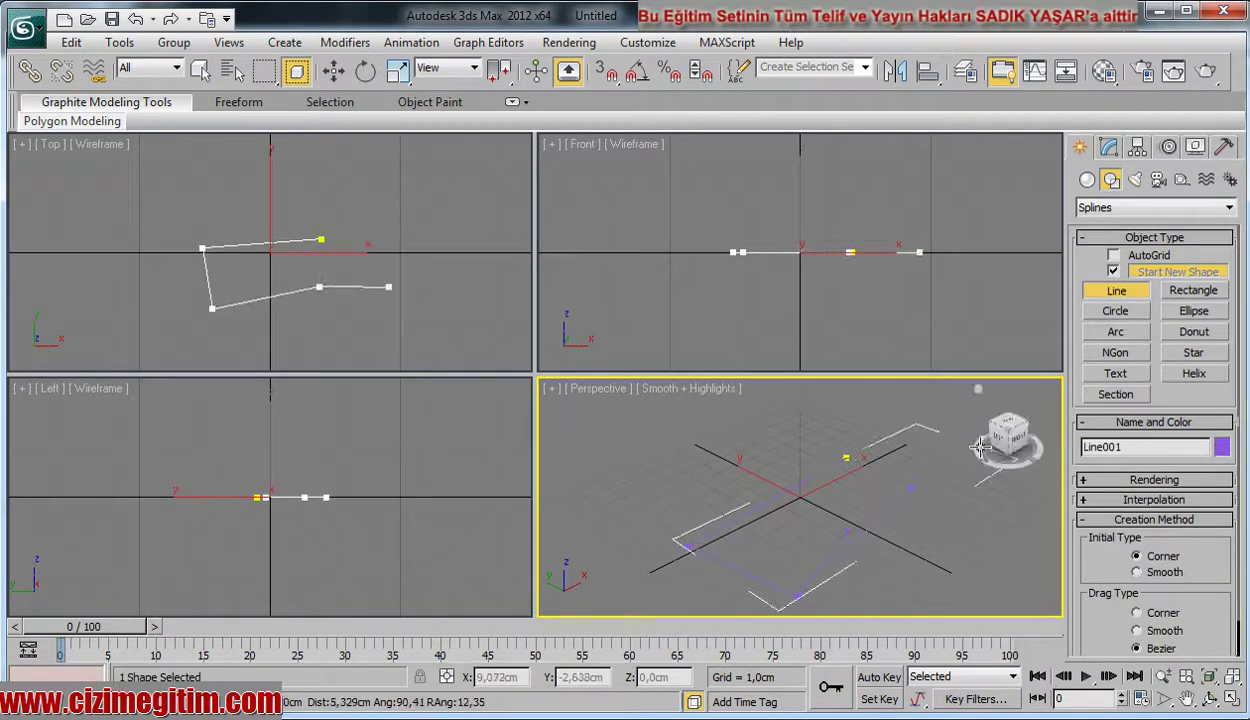
{"action": "left_click", "coordinate": [901, 415]}
{"action": "right_click", "coordinate": [904, 415]}
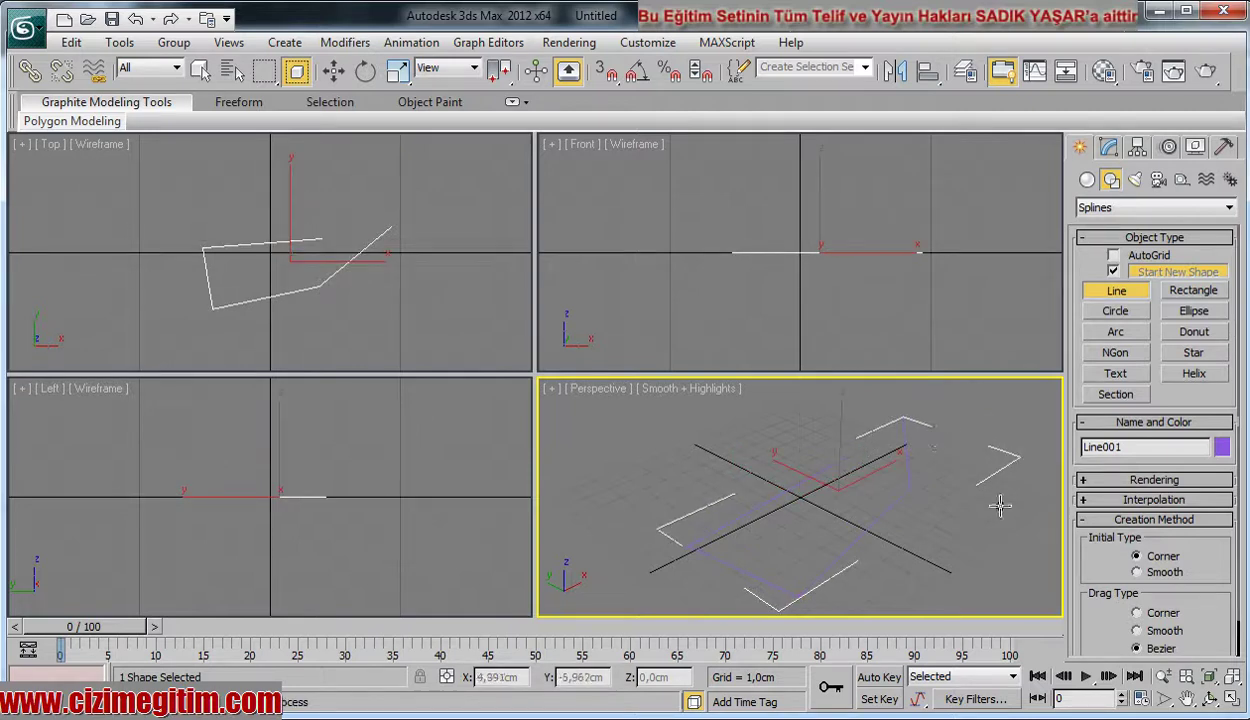
{"action": "left_click", "coordinate": [1136, 181]}
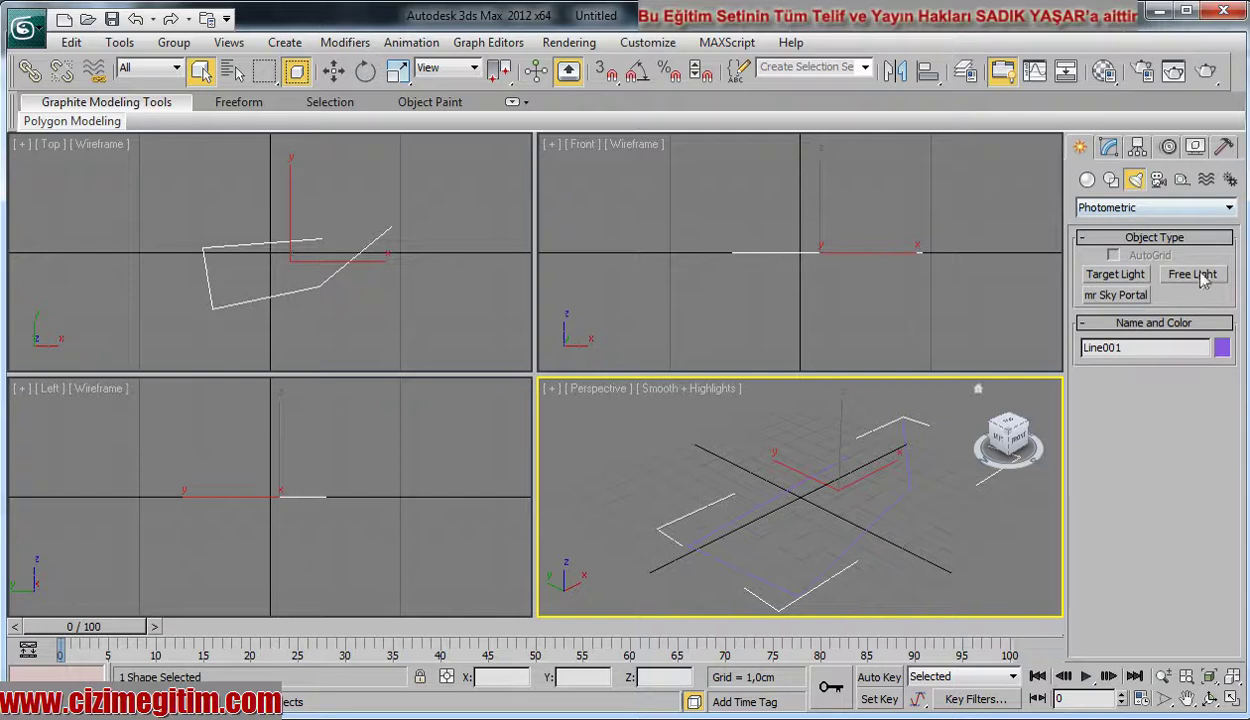
- Look at the camera types, then the Helpers category with its Standard category list open
{"action": "left_click", "coordinate": [1157, 180]}
{"action": "left_click", "coordinate": [1155, 207]}
{"action": "left_click", "coordinate": [1150, 222]}
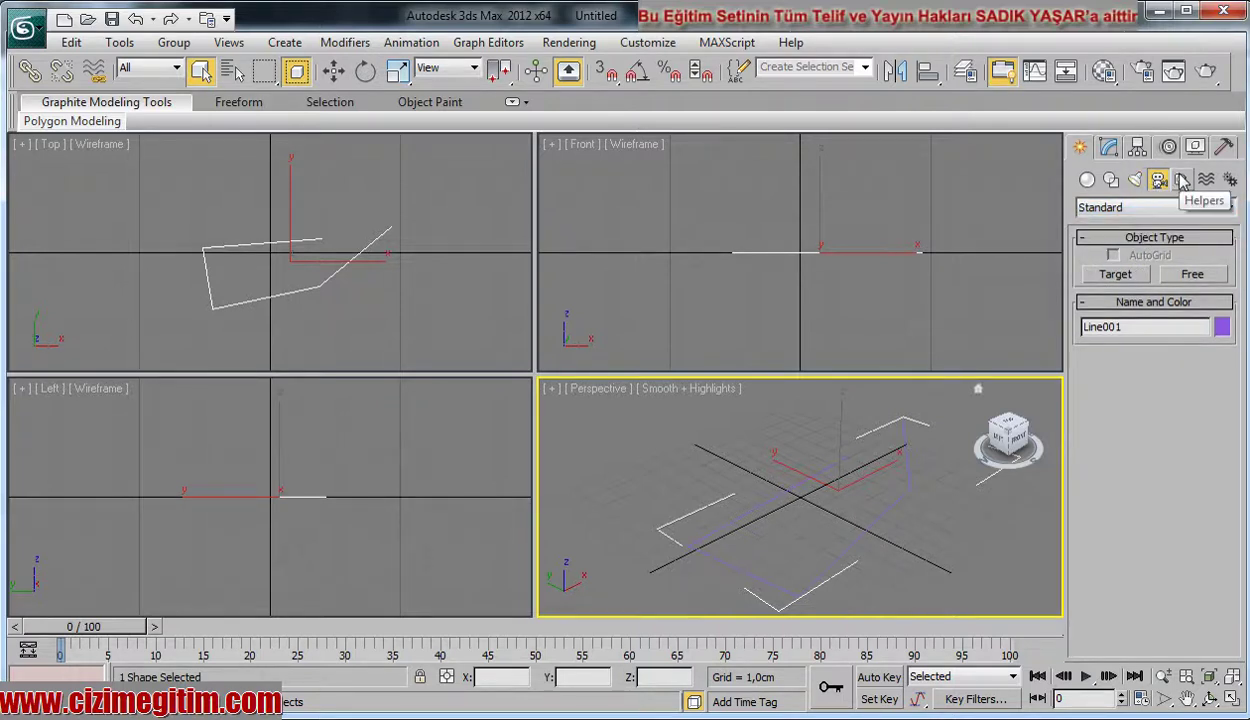
{"action": "left_click", "coordinate": [1182, 178]}
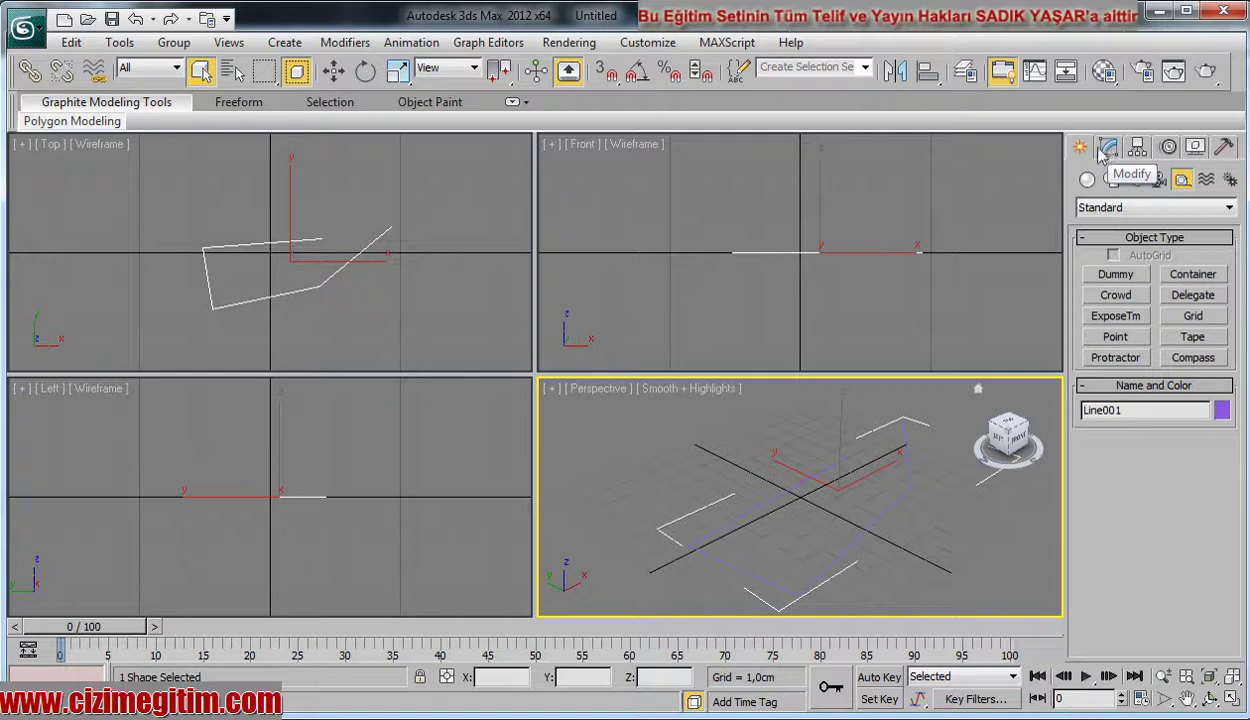
{"action": "left_click", "coordinate": [1106, 208]}
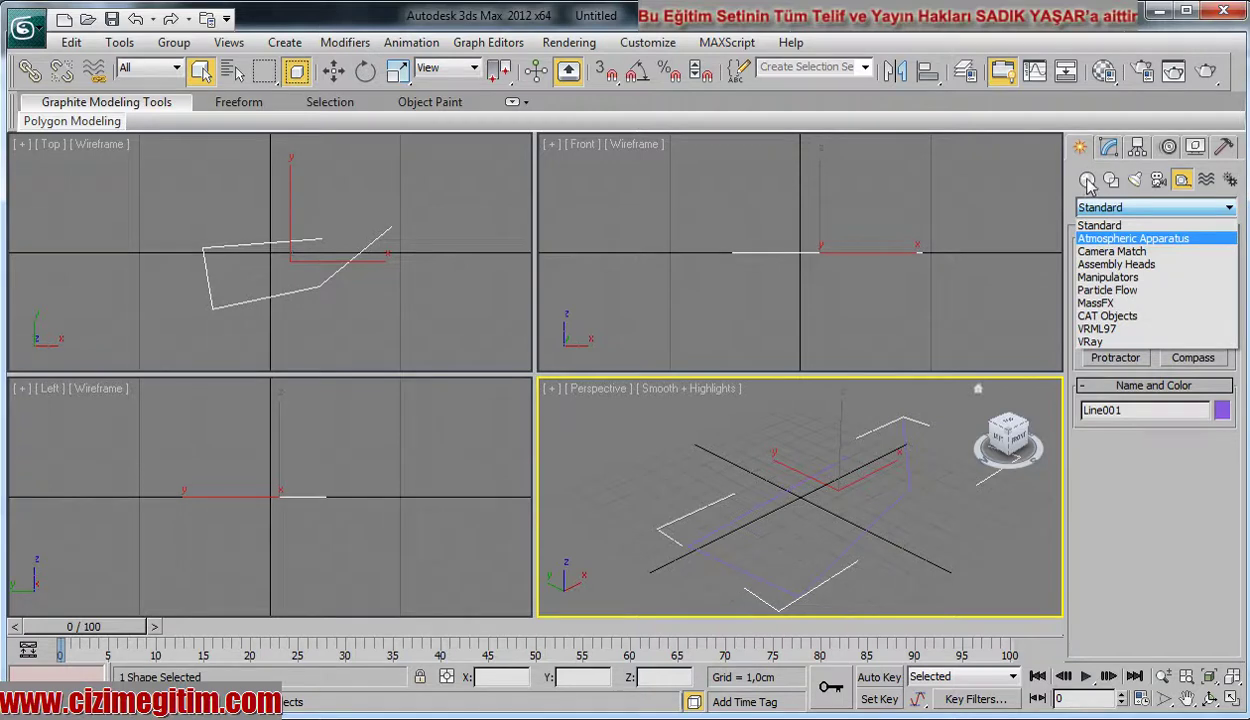
- Flip through Geometry (Standard Primitives), Shapes, Lights and Helpers in the Create panel
{"action": "left_click", "coordinate": [1087, 181]}
{"action": "scroll", "coordinate": [1120, 207], "scroll_direction": "down", "scroll_amount": 10}
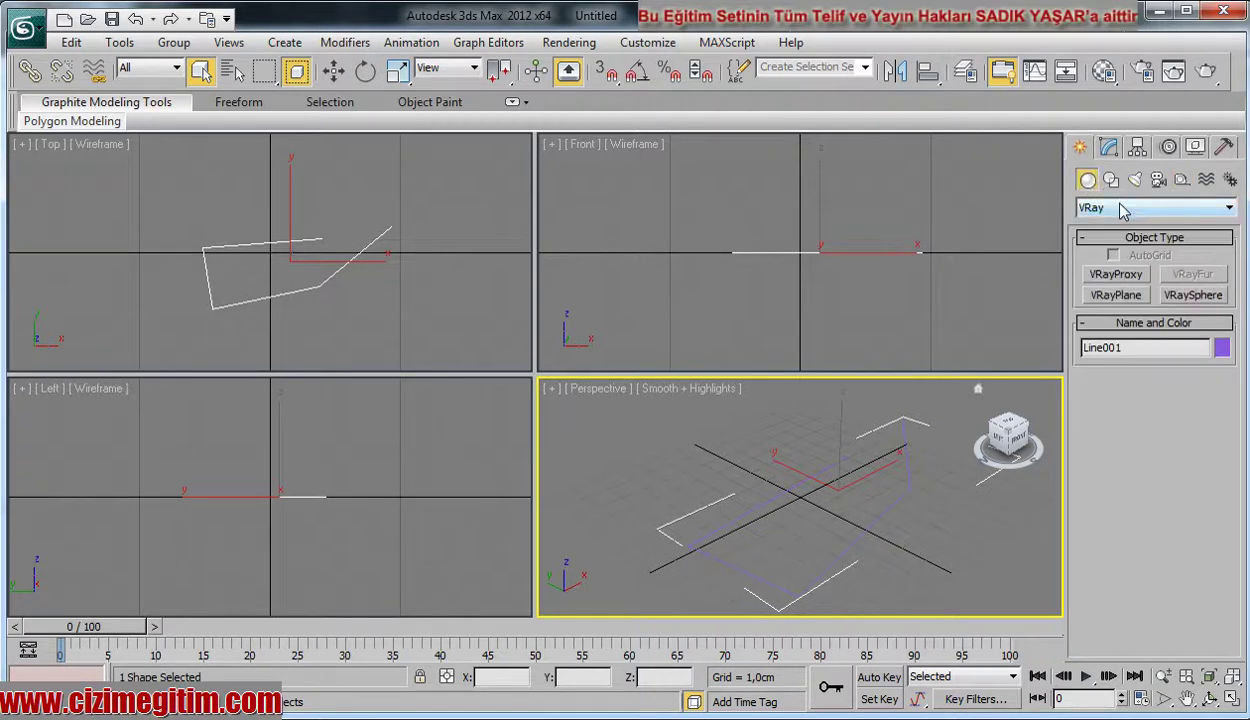
{"action": "left_click", "coordinate": [1120, 207]}
{"action": "left_click", "coordinate": [1115, 221]}
{"action": "left_click", "coordinate": [1111, 180]}
{"action": "left_click", "coordinate": [1135, 180]}
{"action": "left_click", "coordinate": [1182, 180]}
- Inspect Line001's modifier stack, sub-object levels and Object Properties, then deselect it
{"action": "left_click", "coordinate": [1109, 148]}
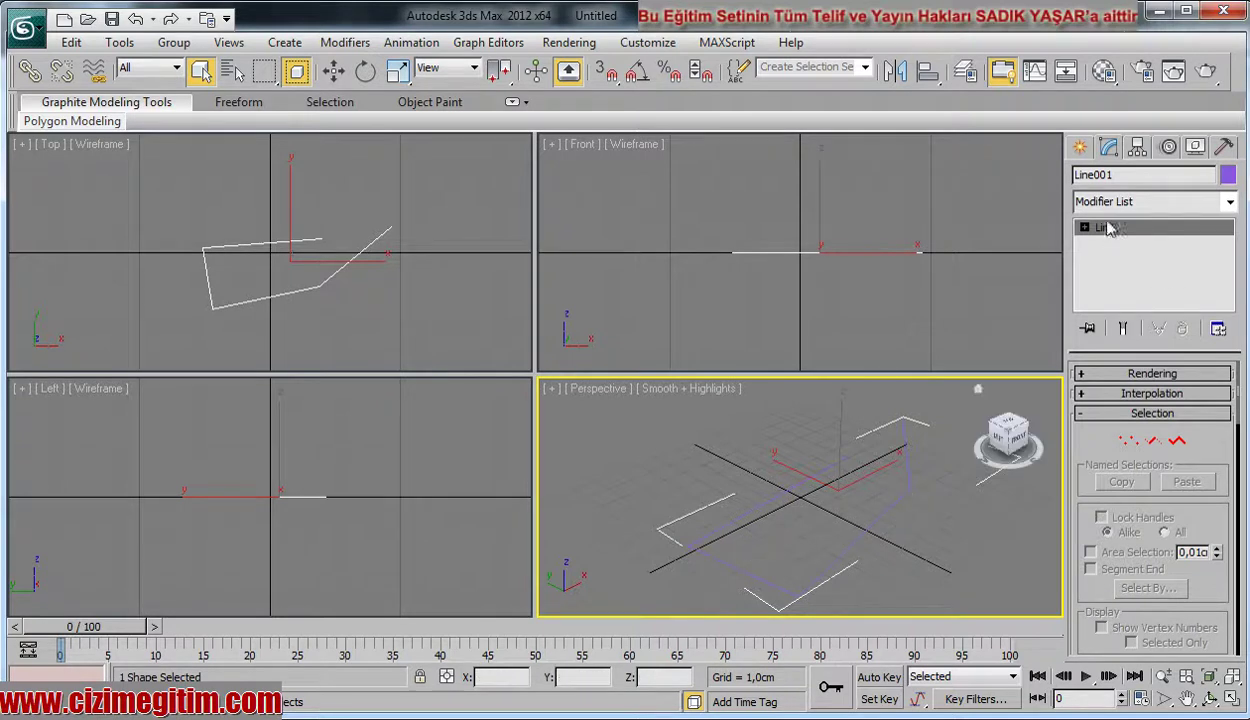
{"action": "left_click", "coordinate": [1133, 203]}
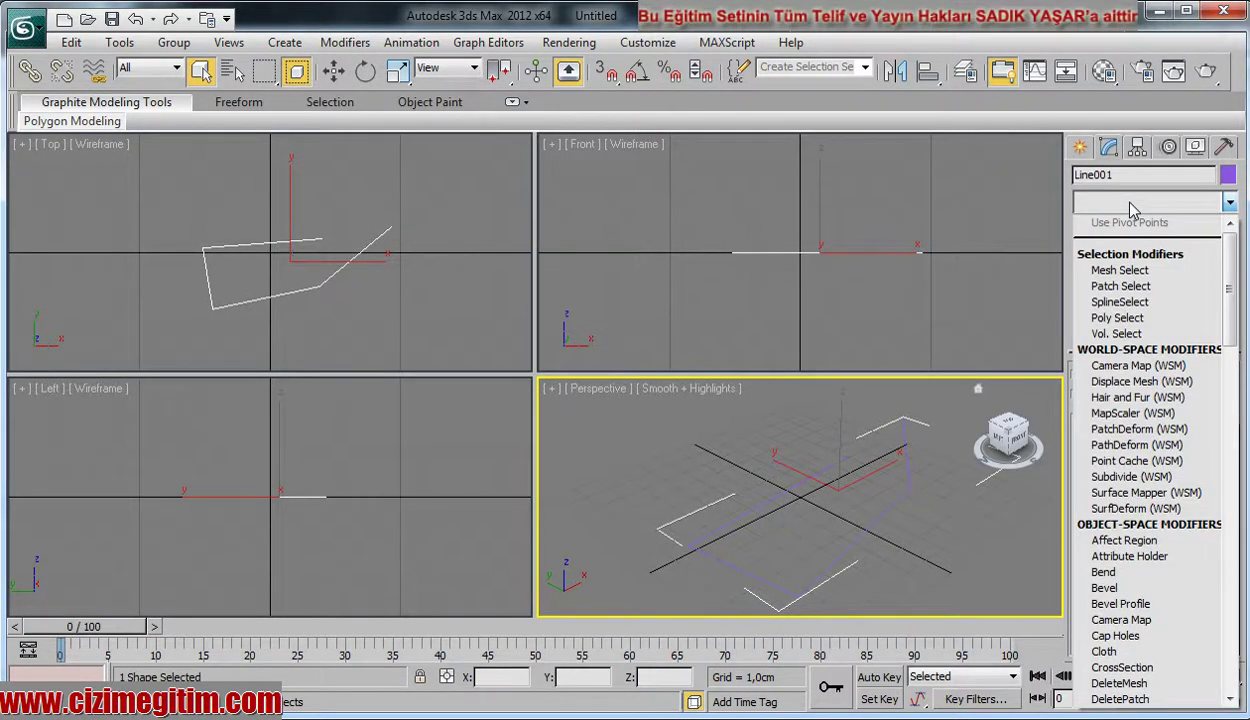
{"action": "left_click", "coordinate": [1133, 203]}
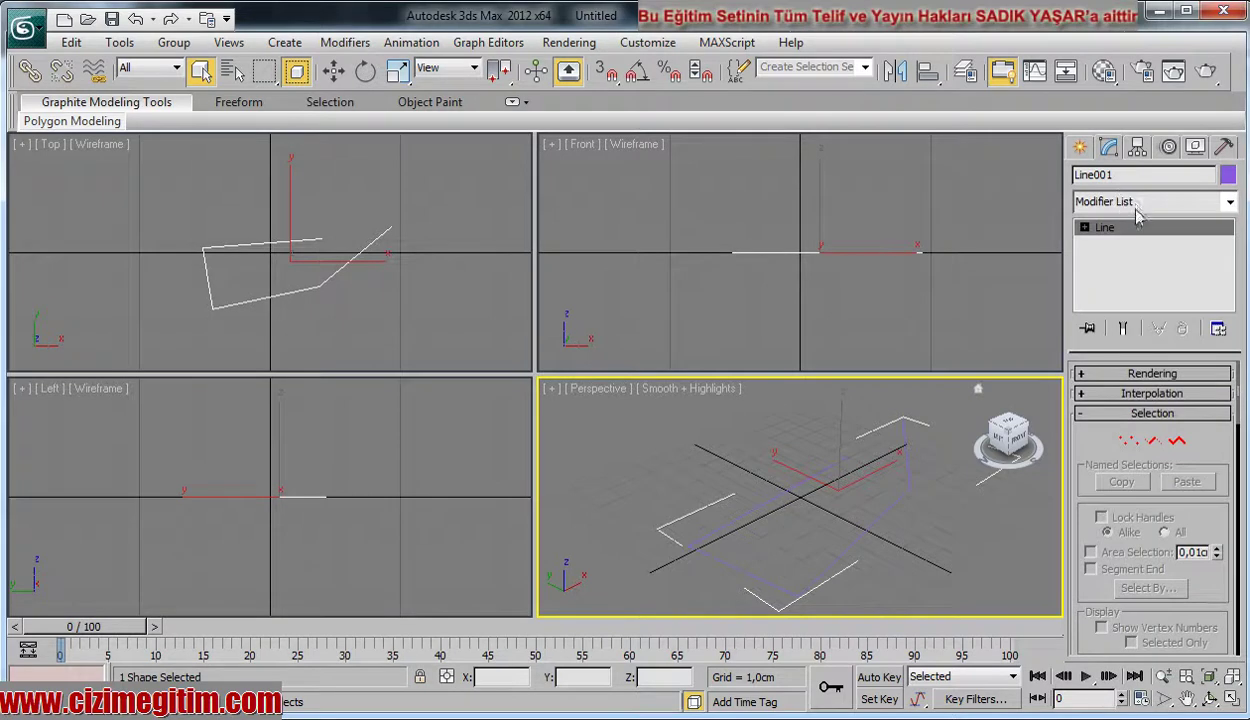
{"action": "left_click", "coordinate": [1084, 228]}
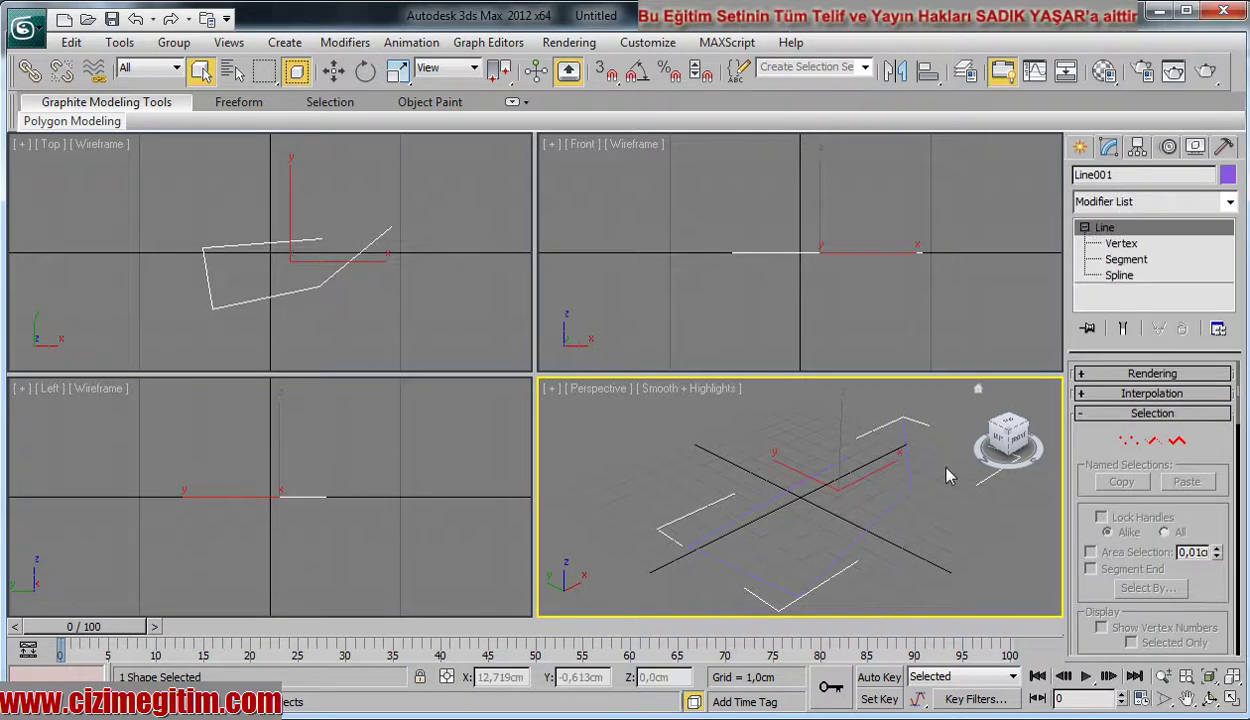
{"action": "right_click", "coordinate": [854, 570]}
{"action": "left_click", "coordinate": [822, 552]}
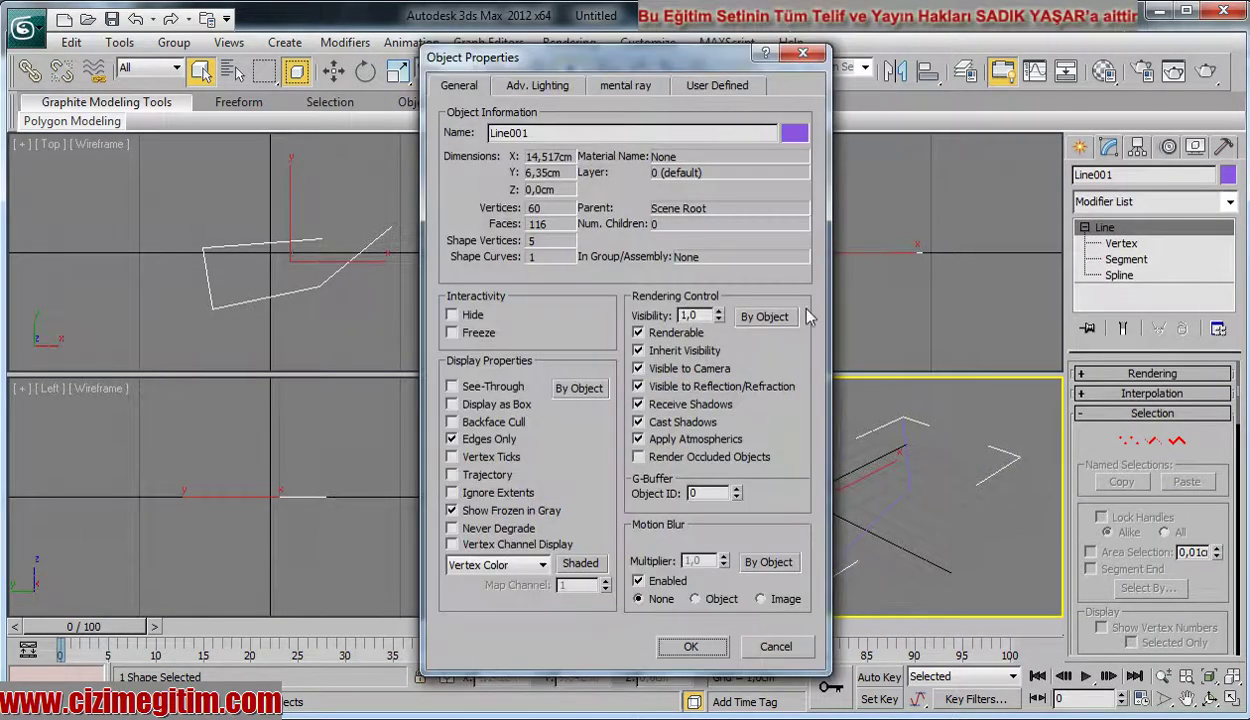
{"action": "left_click", "coordinate": [803, 52]}
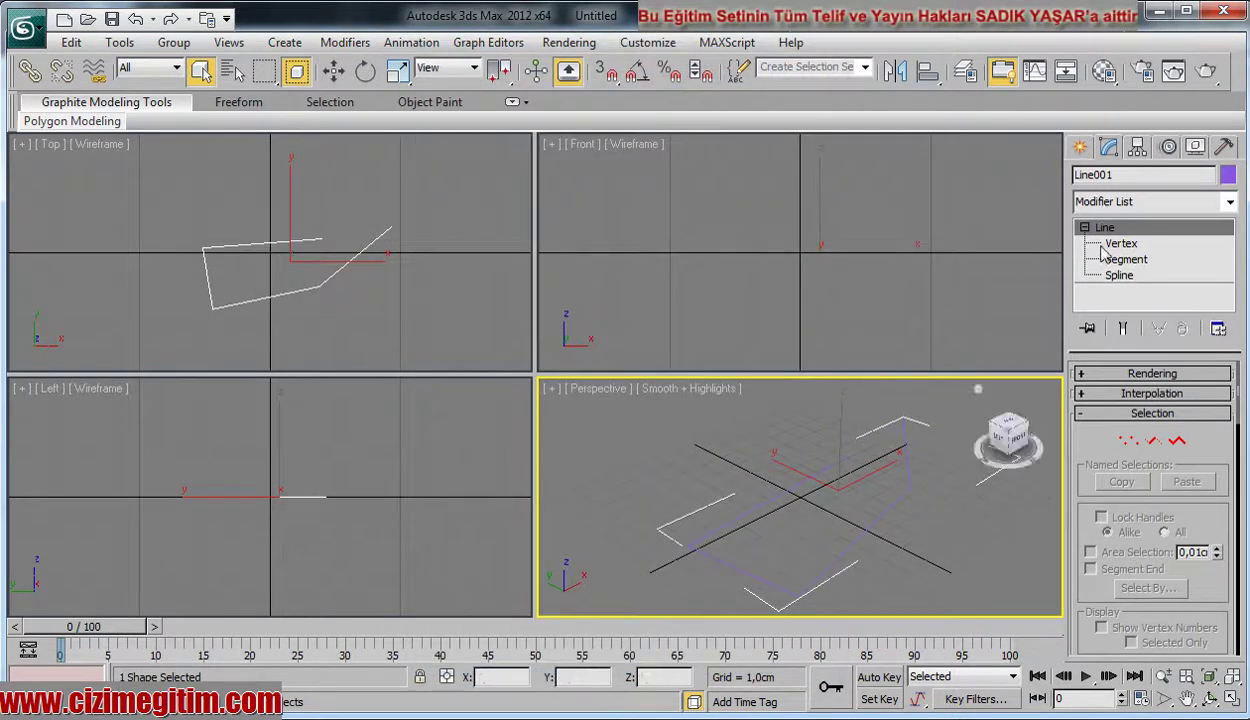
{"action": "left_click", "coordinate": [924, 402]}
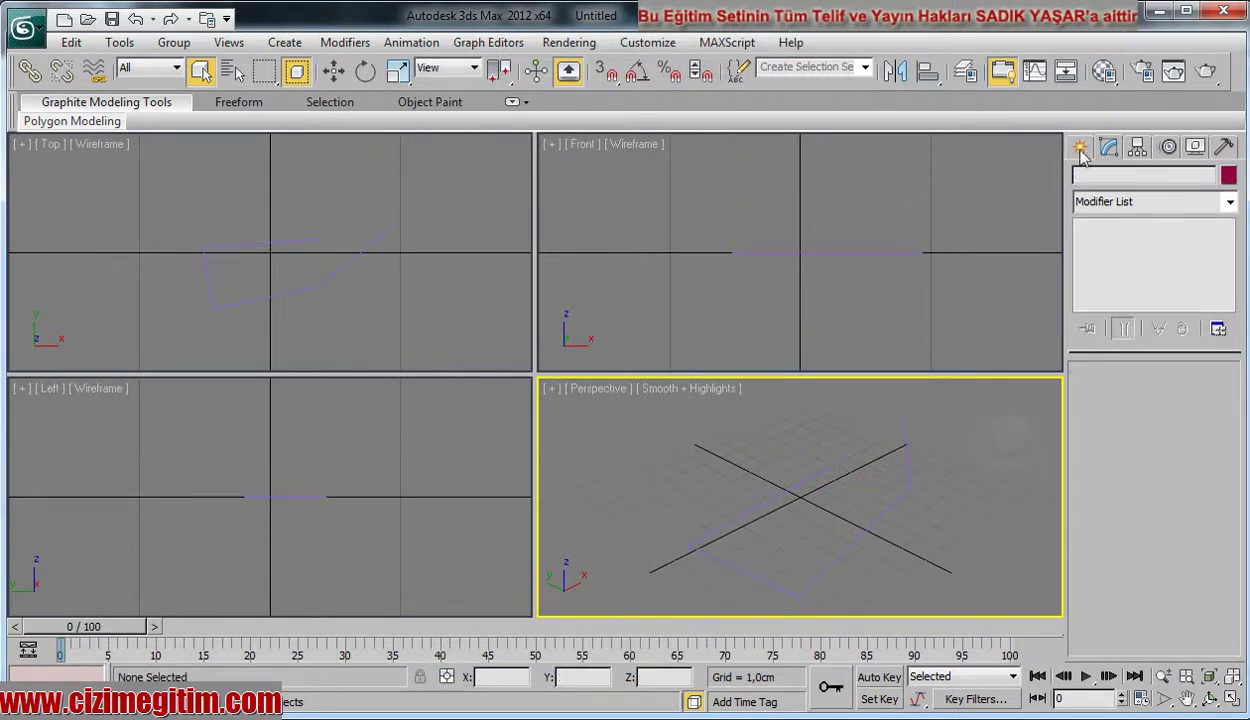
- Create Box001, a Standard Primitives box about 5.242 × 10.441 × 3.305 cm, in the Perspective view
{"action": "left_click", "coordinate": [1080, 149]}
{"action": "left_click", "coordinate": [1108, 207]}
{"action": "left_click", "coordinate": [1087, 179]}
{"action": "left_click", "coordinate": [1087, 179]}
{"action": "left_click", "coordinate": [1115, 274]}
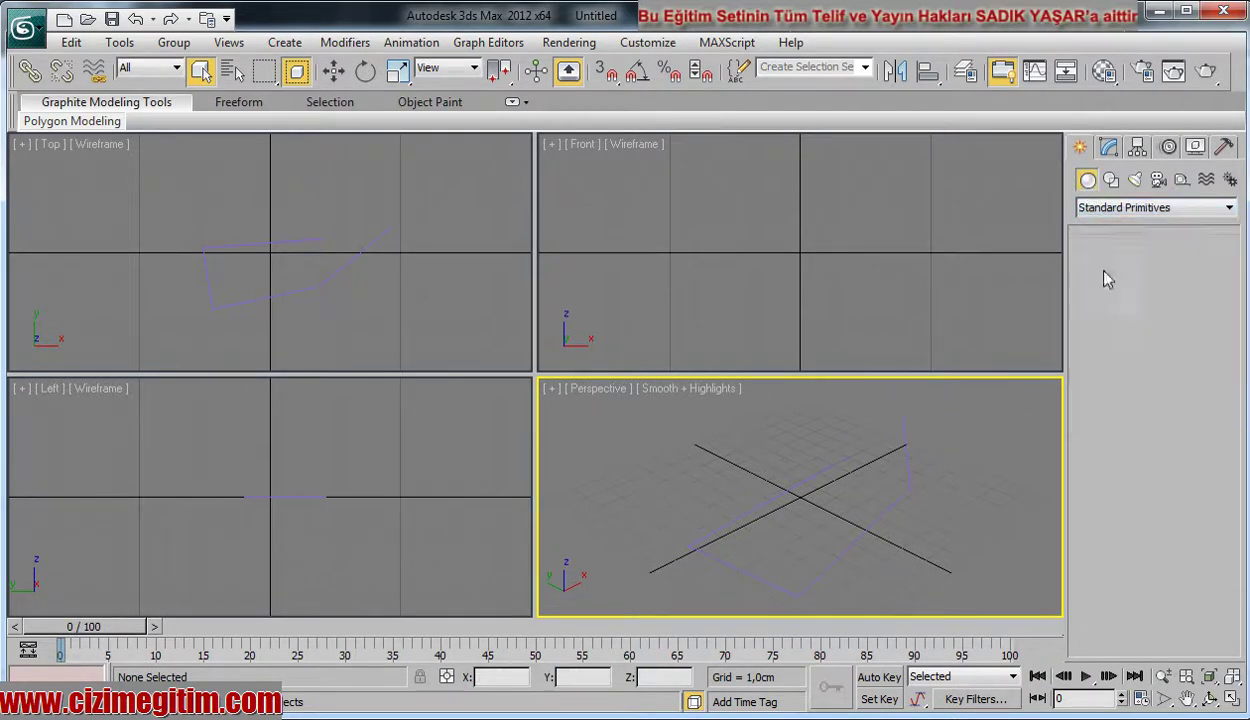
{"action": "middle_click_drag", "start_coordinate": [644, 457], "coordinate": [829, 450]}
{"action": "left_click_drag", "start_coordinate": [829, 450], "coordinate": [725, 600]}
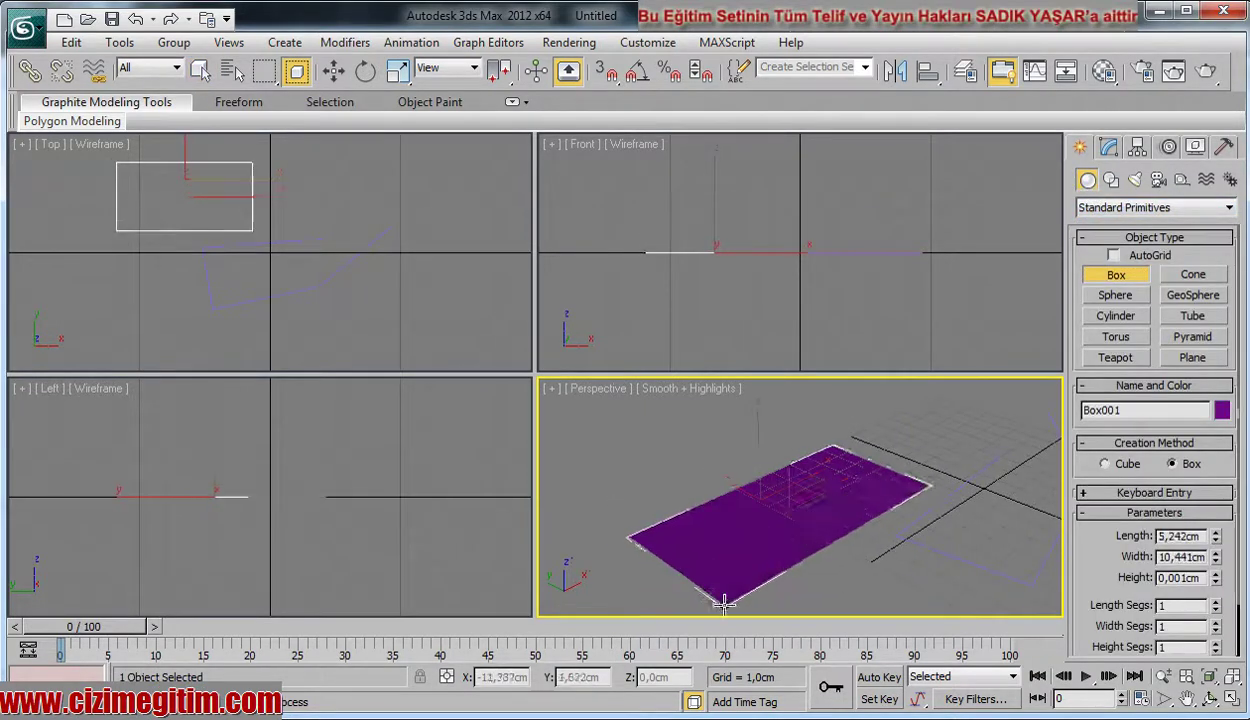
{"action": "left_click", "coordinate": [728, 530]}
{"action": "right_click", "coordinate": [711, 515]}
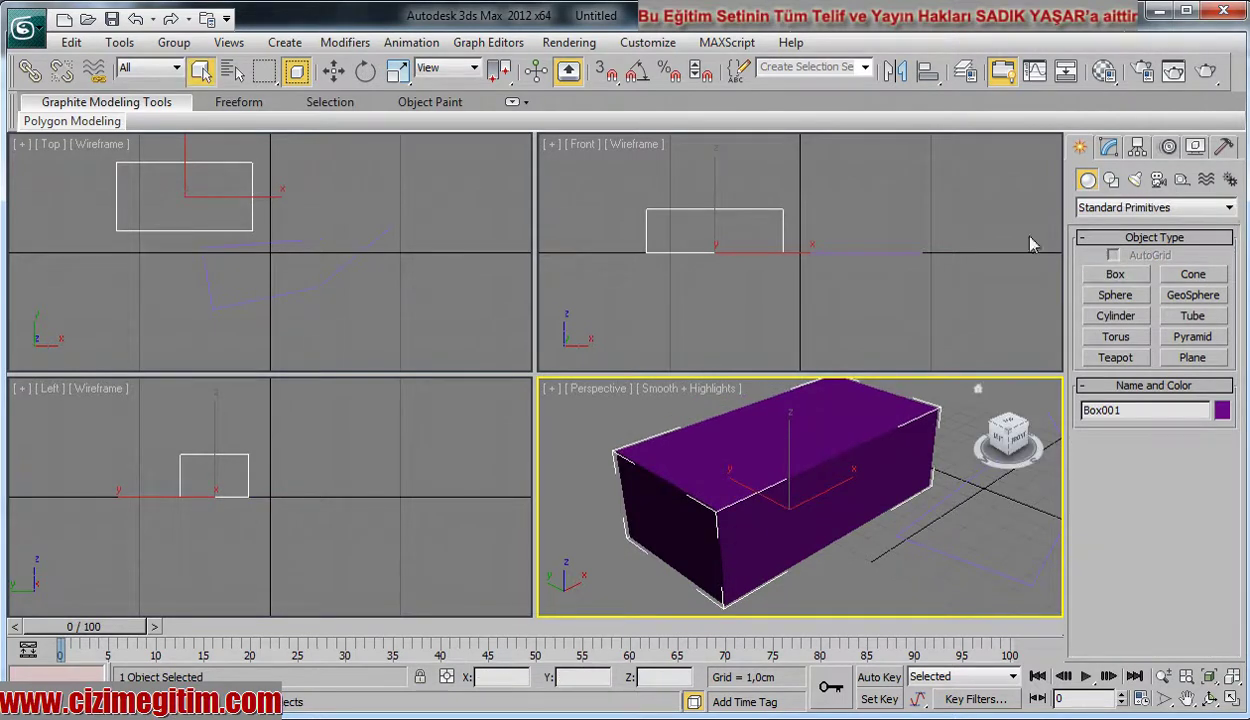
{"action": "left_click", "coordinate": [1108, 148]}
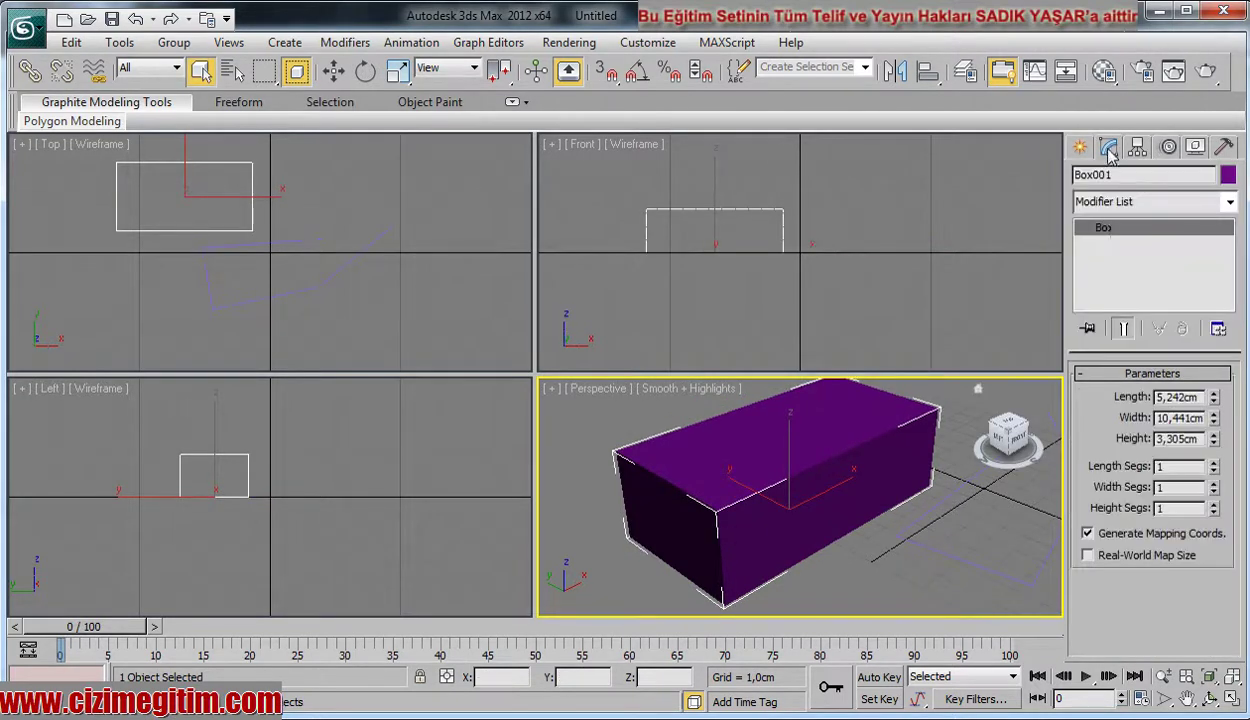
- Apply a Taper modifier to Box001 with Amount -0.1 and Curve 0.9
{"action": "left_click", "coordinate": [1137, 204]}
{"action": "key", "text": "t"}
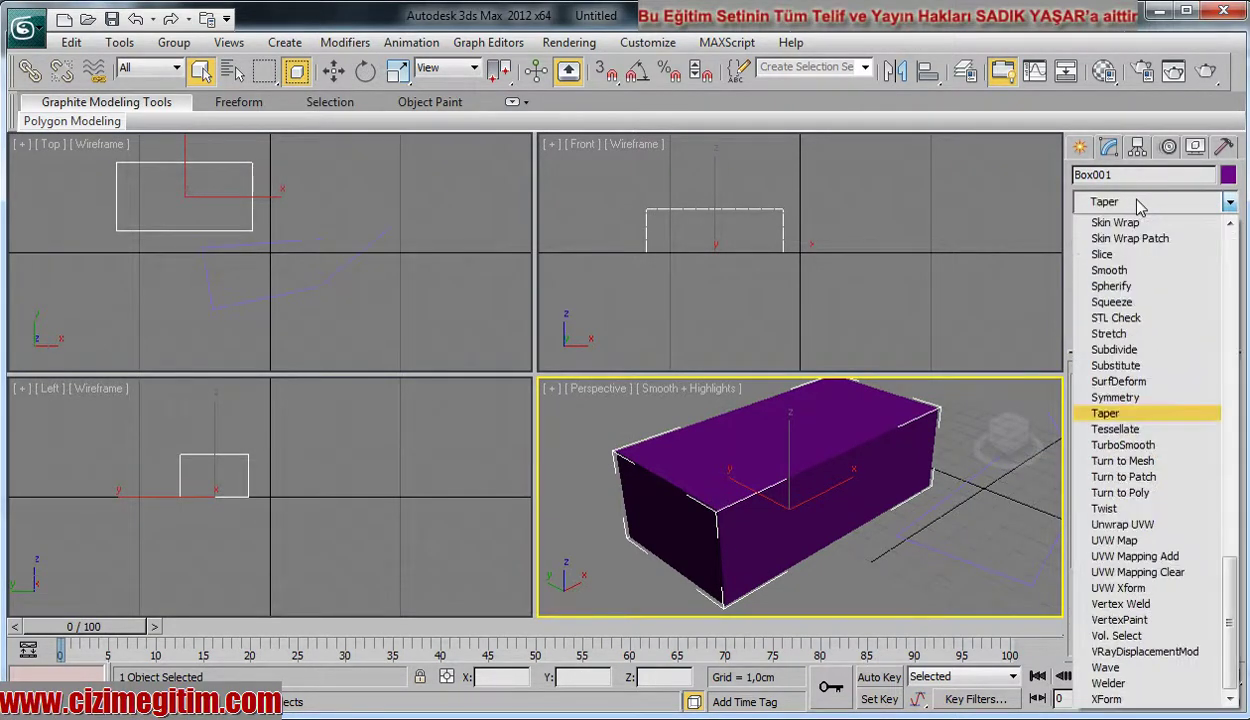
{"action": "left_click", "coordinate": [1103, 408]}
{"action": "mouse_move", "coordinate": [1199, 412]}
{"action": "left_mouse_down"}
{"action": "mouse_move", "coordinate": [1192, 370]}
{"action": "mouse_move", "coordinate": [1175, 412]}
{"action": "left_mouse_up"}
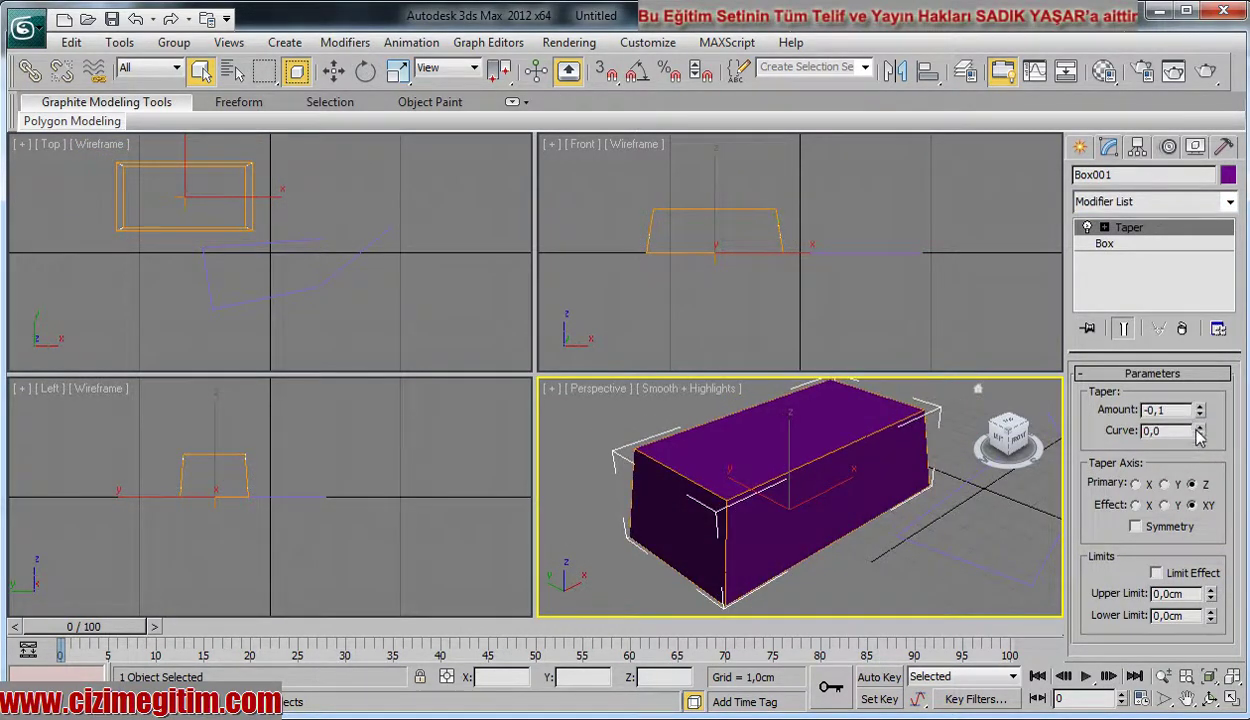
{"action": "mouse_move", "coordinate": [1199, 431]}
{"action": "left_mouse_down"}
{"action": "mouse_move", "coordinate": [1154, 282]}
{"action": "mouse_move", "coordinate": [1156, 330]}
{"action": "left_mouse_up"}
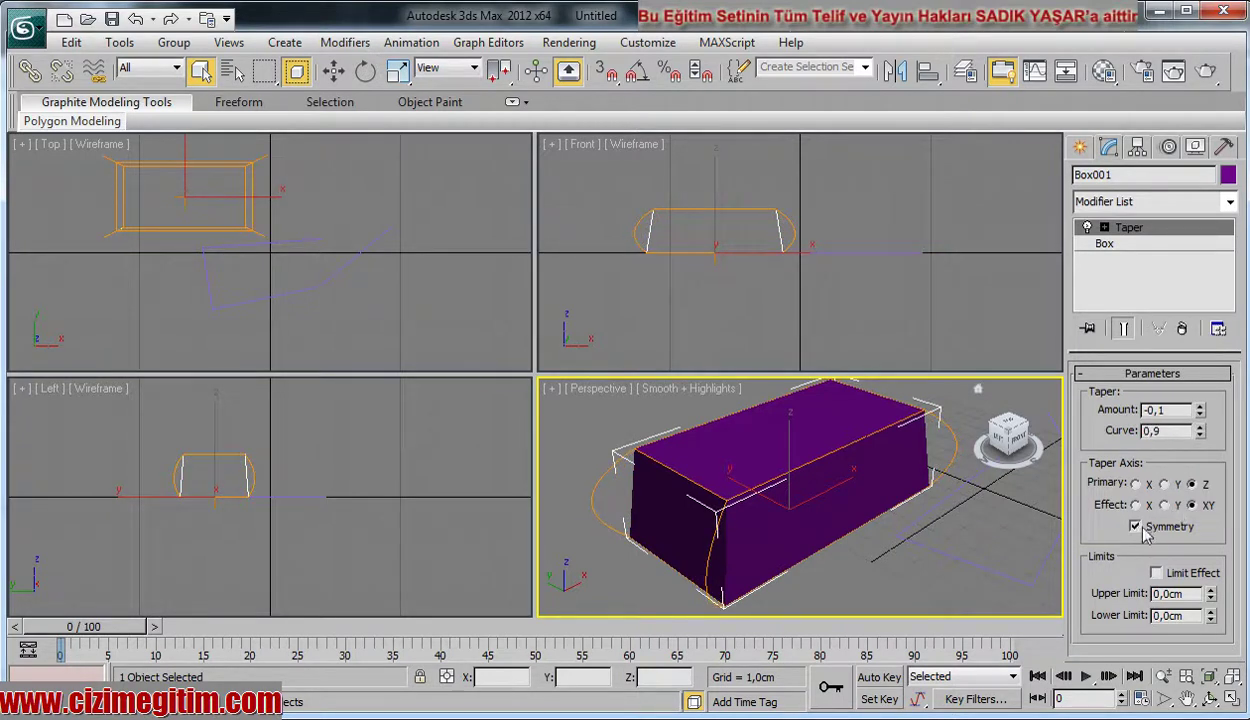
- Raise the box's Height Segments to 6, then reselect it and leave the Modifier List unchanged
{"action": "left_click", "coordinate": [1104, 244]}
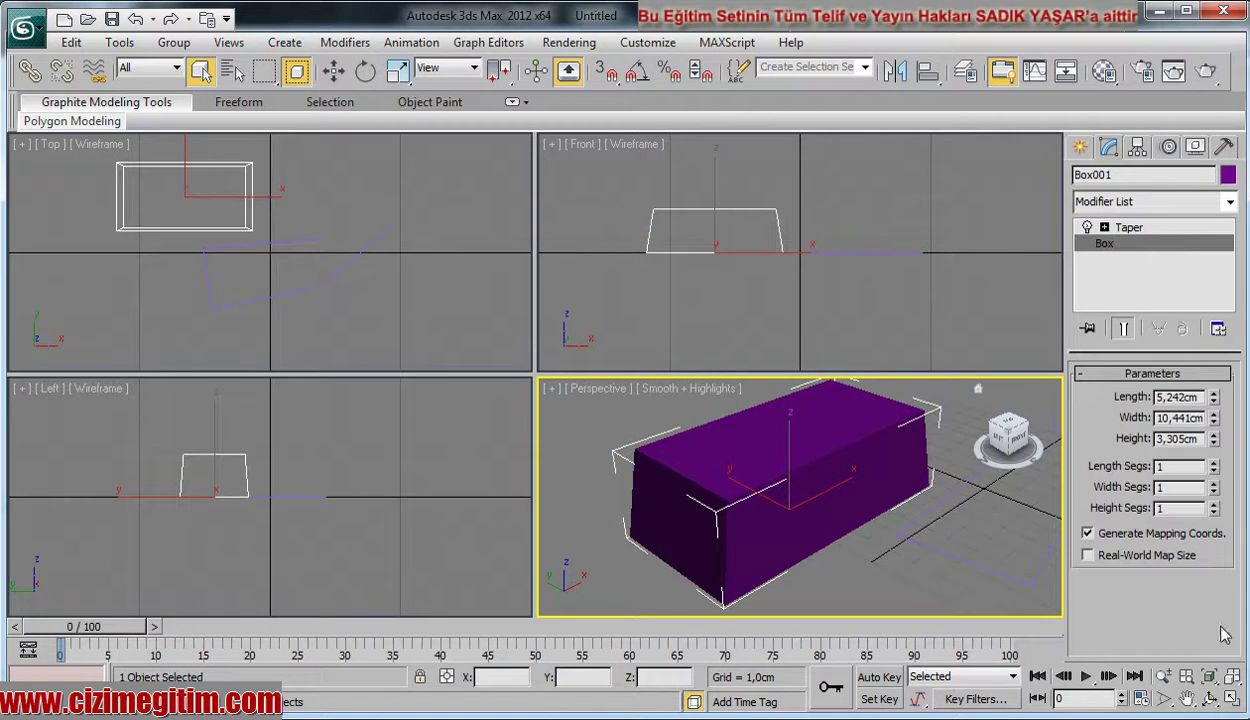
{"action": "left_click", "coordinate": [1213, 504]}
{"action": "left_click", "coordinate": [1213, 504]}
{"action": "left_click", "coordinate": [1213, 504]}
{"action": "left_click", "coordinate": [1213, 504]}
{"action": "left_click", "coordinate": [1213, 504]}
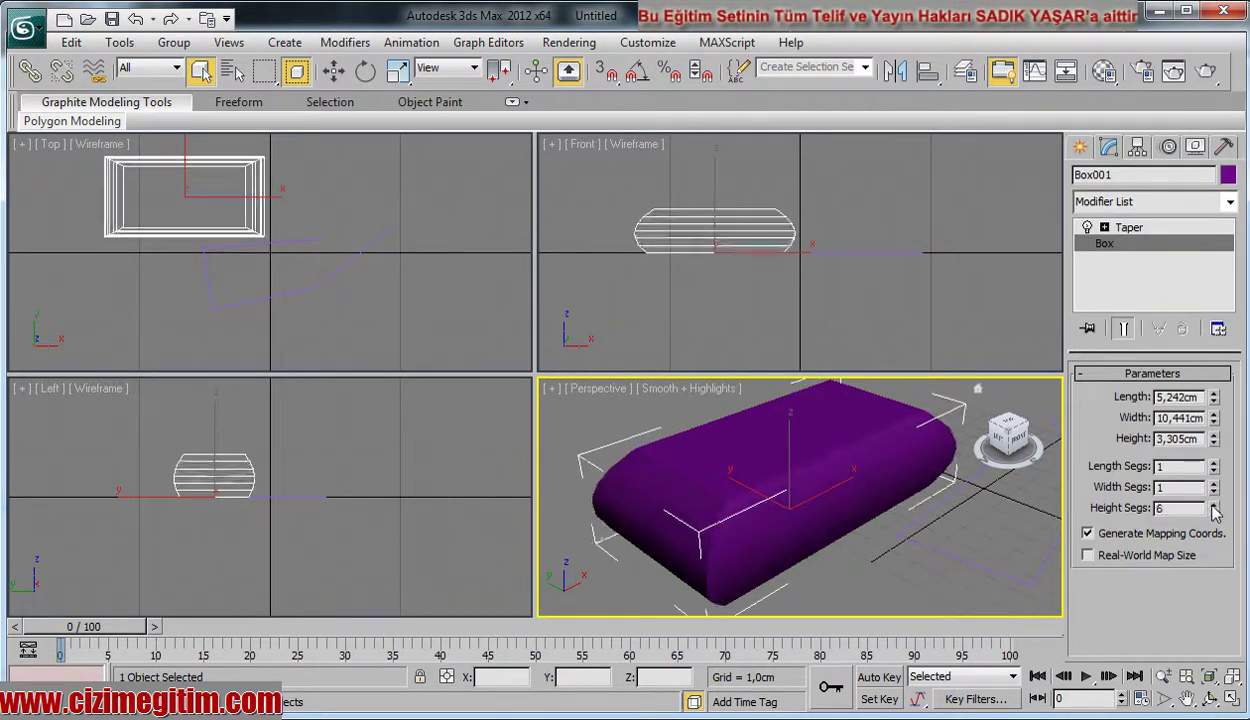
{"action": "left_click", "coordinate": [887, 558]}
{"action": "left_click", "coordinate": [847, 477]}
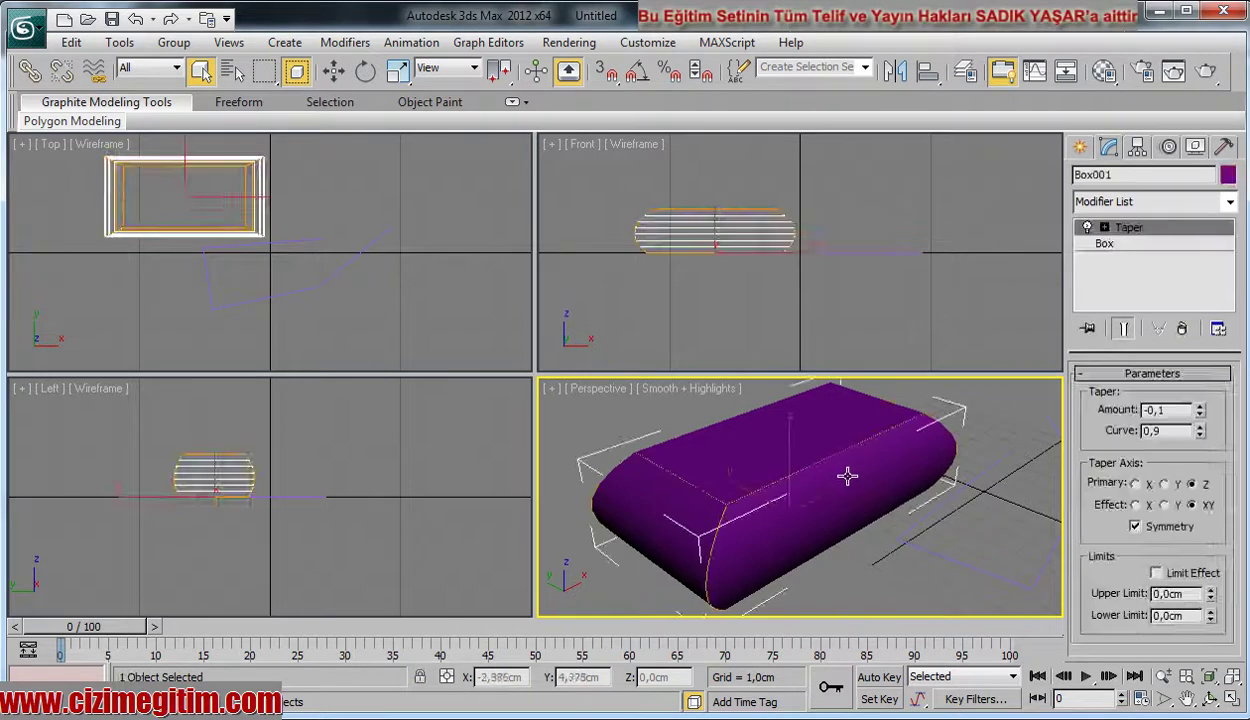
{"action": "left_click", "coordinate": [1133, 202]}
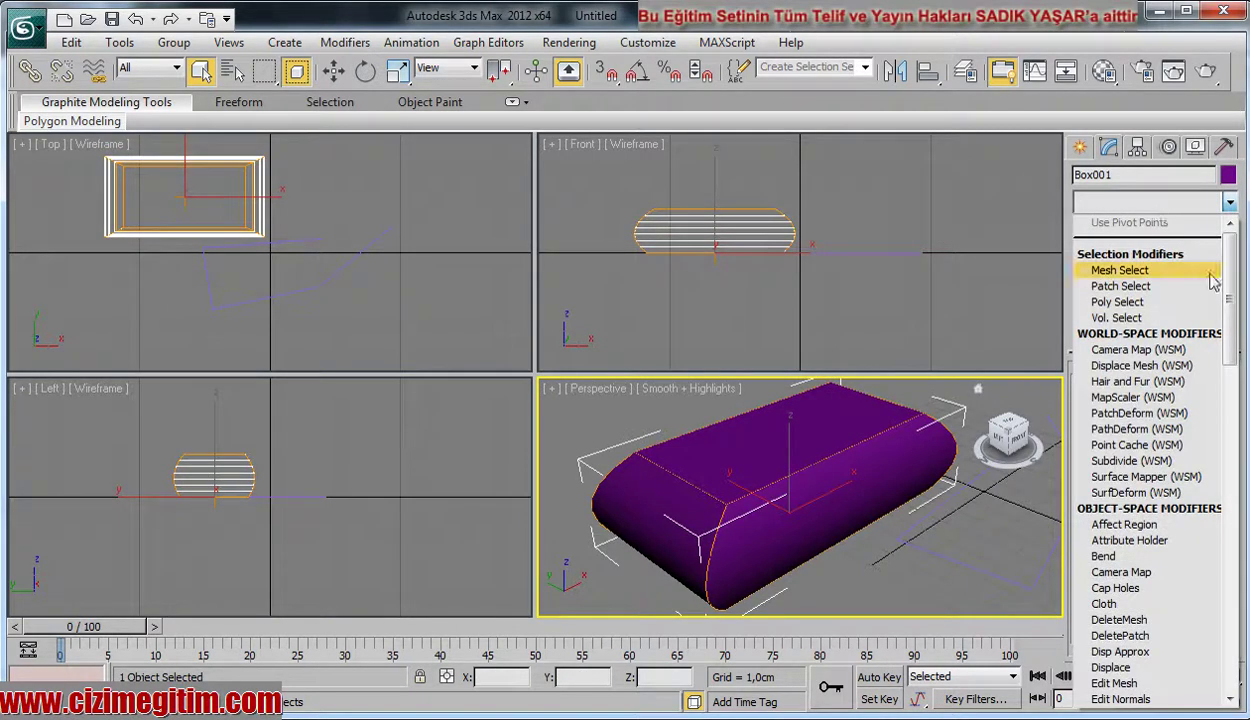
{"action": "mouse_move", "coordinate": [1229, 262]}
{"action": "left_mouse_down"}
{"action": "mouse_move", "coordinate": [1243, 625]}
{"action": "mouse_move", "coordinate": [1227, 287]}
{"action": "mouse_move", "coordinate": [1232, 540]}
{"action": "mouse_move", "coordinate": [1206, 252]}
{"action": "left_mouse_up"}
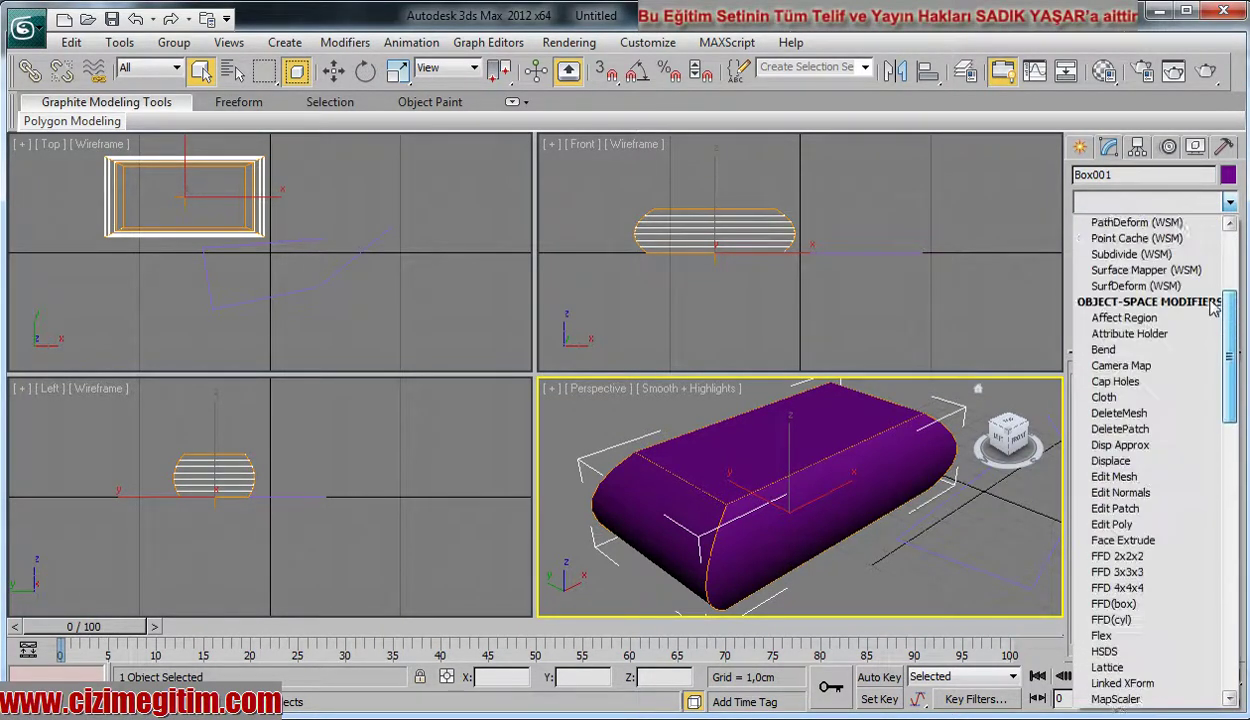
{"action": "left_click", "coordinate": [974, 536]}
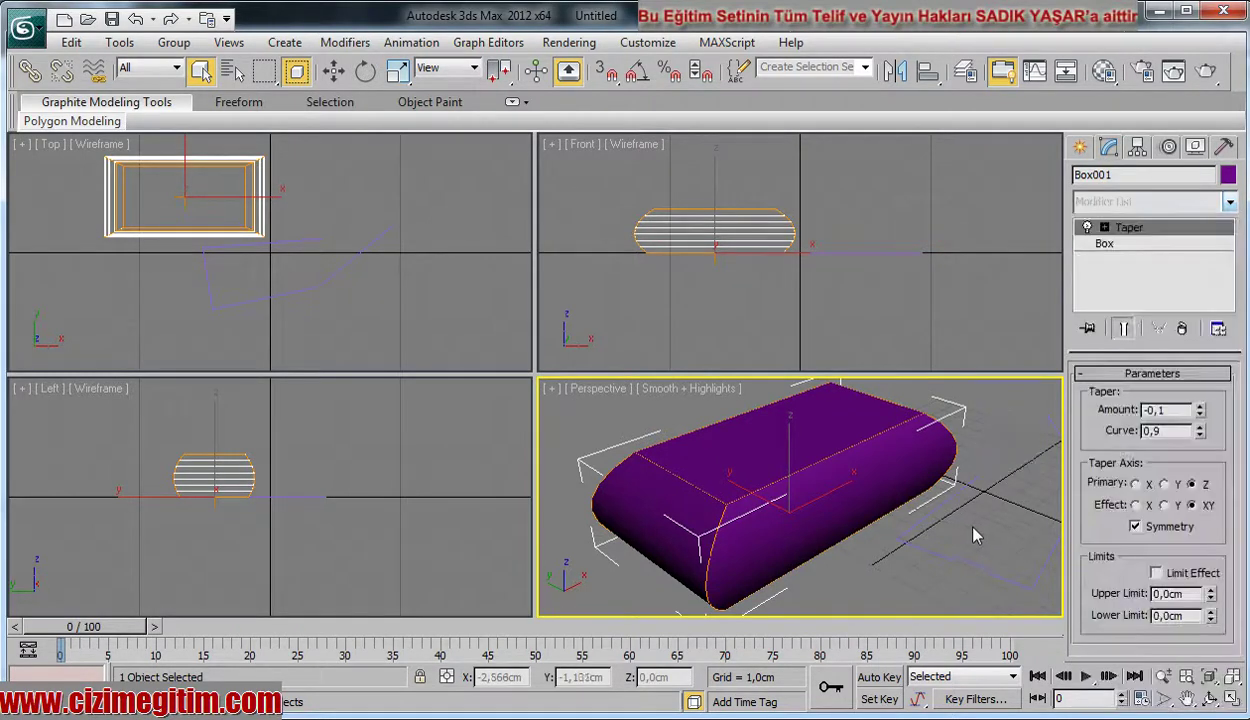
- Browse Box001's Hierarchy panel, viewing its Pivot, Link Info and IK settings
{"action": "left_click", "coordinate": [1137, 148]}
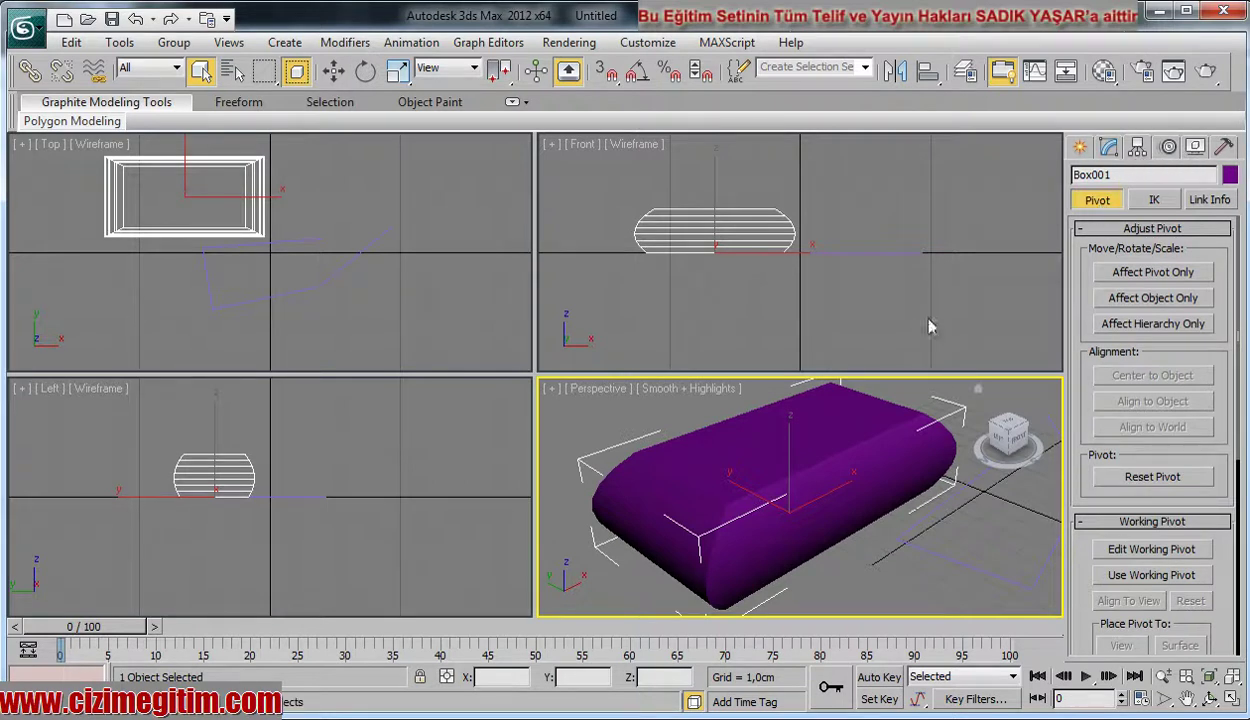
{"action": "middle_click_drag", "start_coordinate": [711, 432], "coordinate": [669, 510], "text": "alt"}
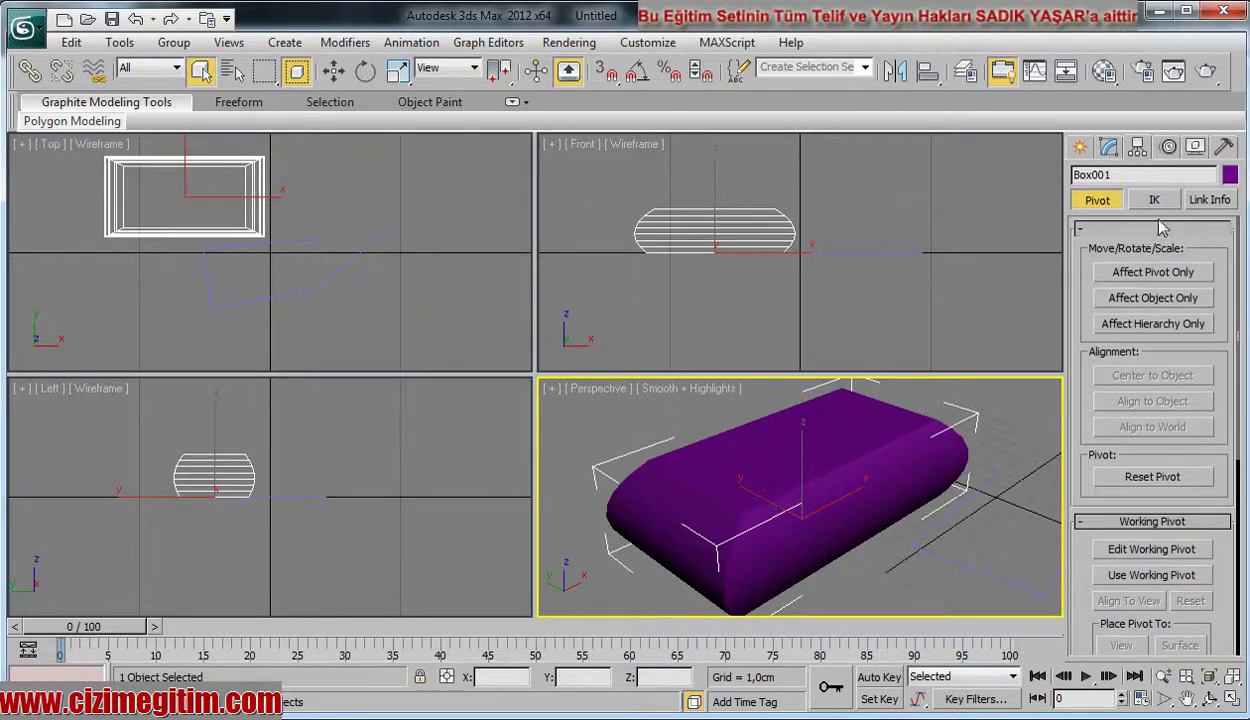
{"action": "left_click", "coordinate": [1210, 201]}
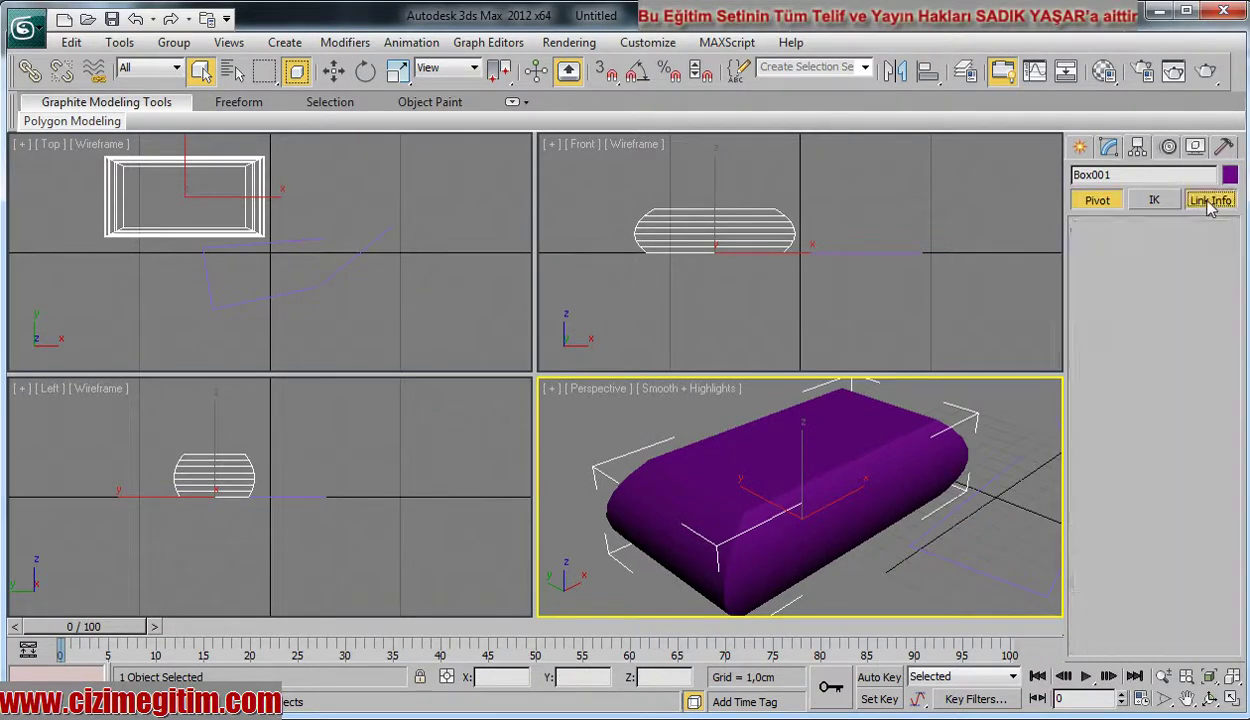
{"action": "left_click", "coordinate": [1154, 203]}
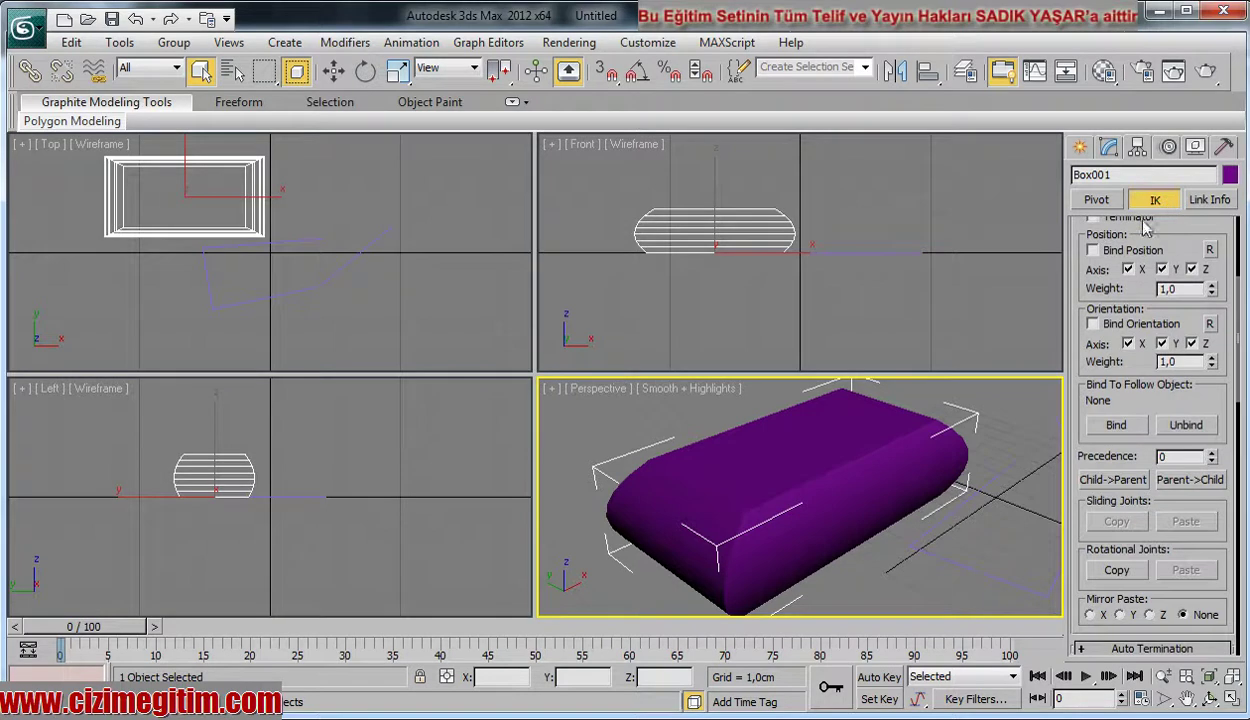
- Show Box001's PRS position, rotation and scale parameters on the Motion panel
{"action": "scroll", "coordinate": [1097, 345], "scroll_direction": "up", "scroll_amount": 2}
{"action": "scroll", "coordinate": [1100, 340], "scroll_direction": "up", "scroll_amount": 2}
{"action": "scroll", "coordinate": [1110, 330], "scroll_direction": "up", "scroll_amount": 2}
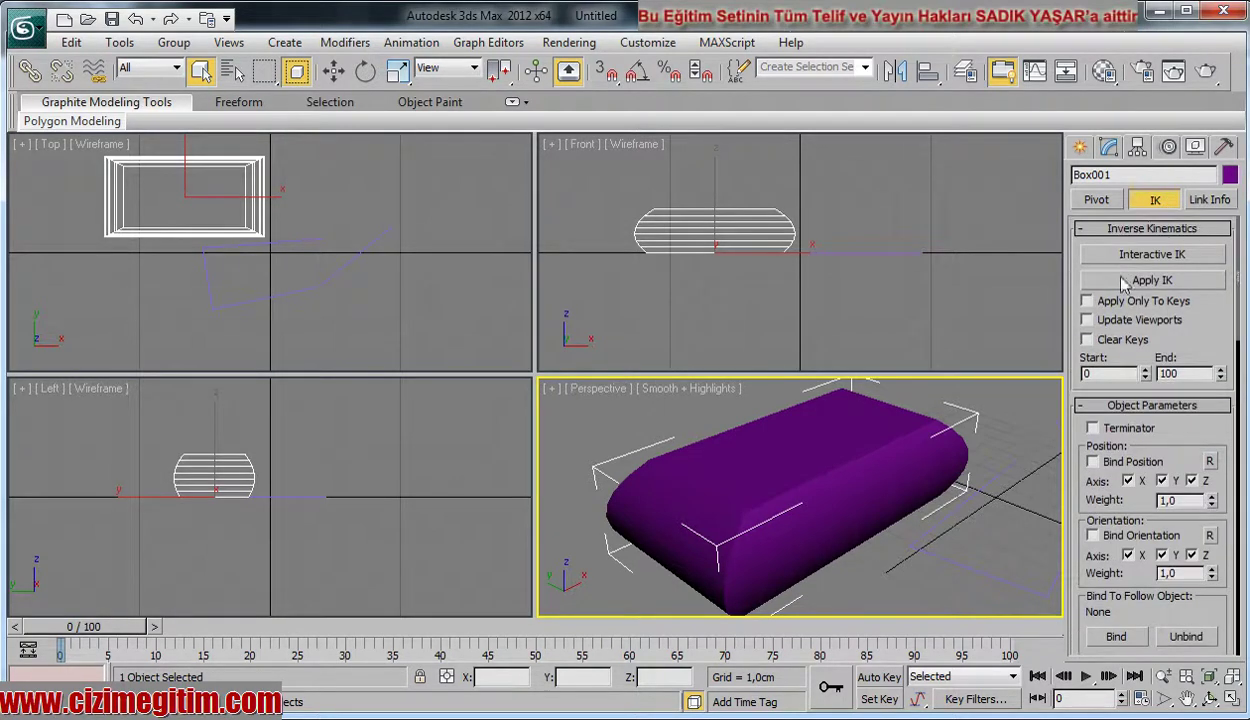
{"action": "left_click", "coordinate": [1168, 147]}
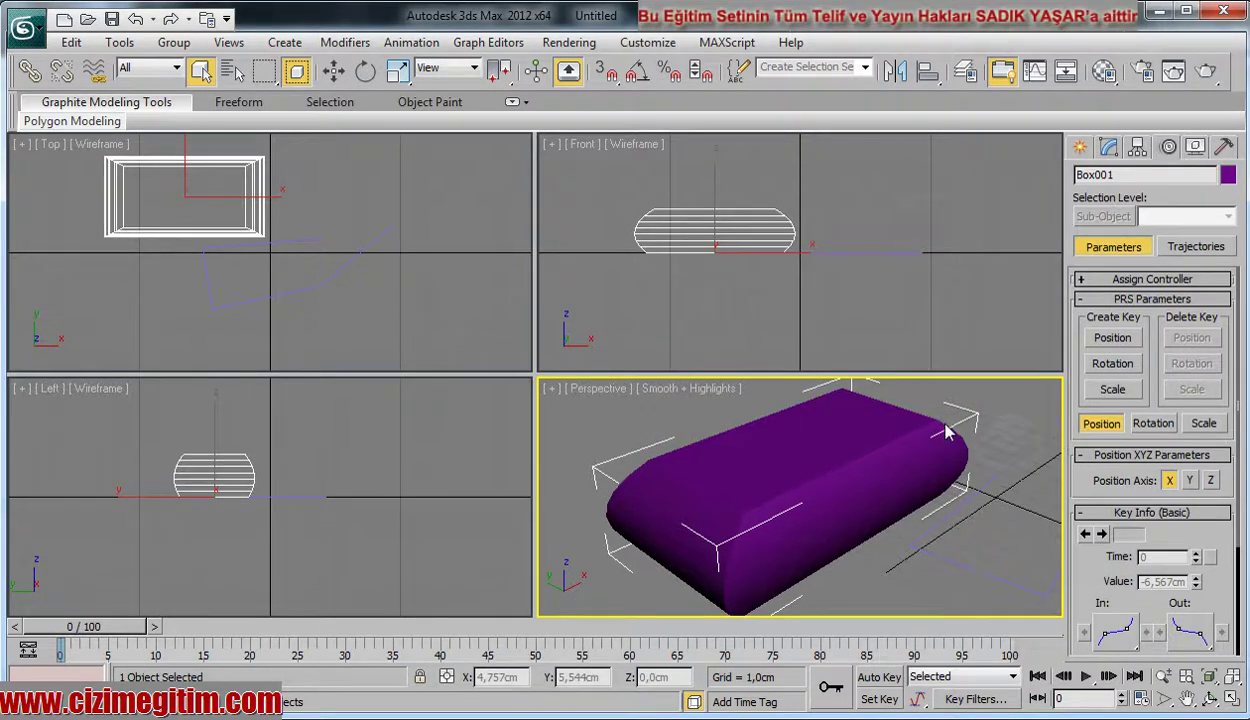
- Check Geometry under Hide by Category on the Display panel so Box001 vanishes
{"action": "left_click", "coordinate": [1195, 147]}
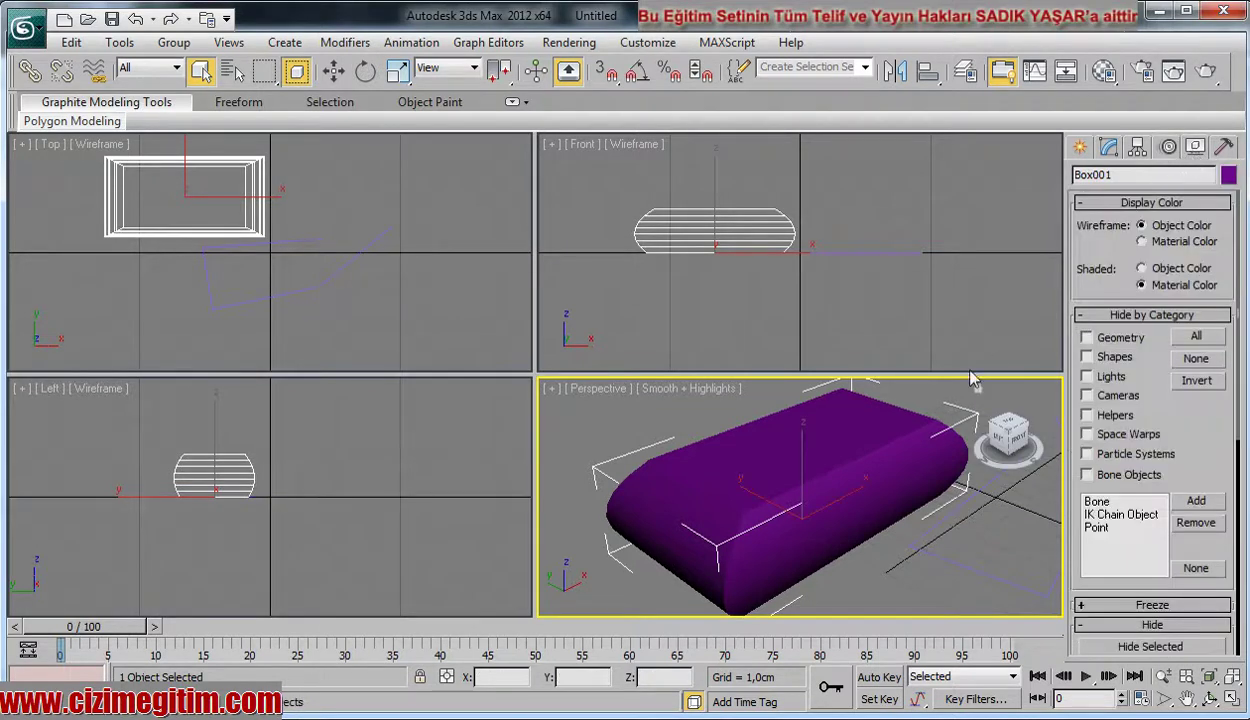
{"action": "scroll", "coordinate": [740, 497], "scroll_direction": "down", "scroll_amount": 2}
{"action": "scroll", "coordinate": [748, 495], "scroll_direction": "down", "scroll_amount": 2}
{"action": "scroll", "coordinate": [736, 507], "scroll_direction": "down", "scroll_amount": 2}
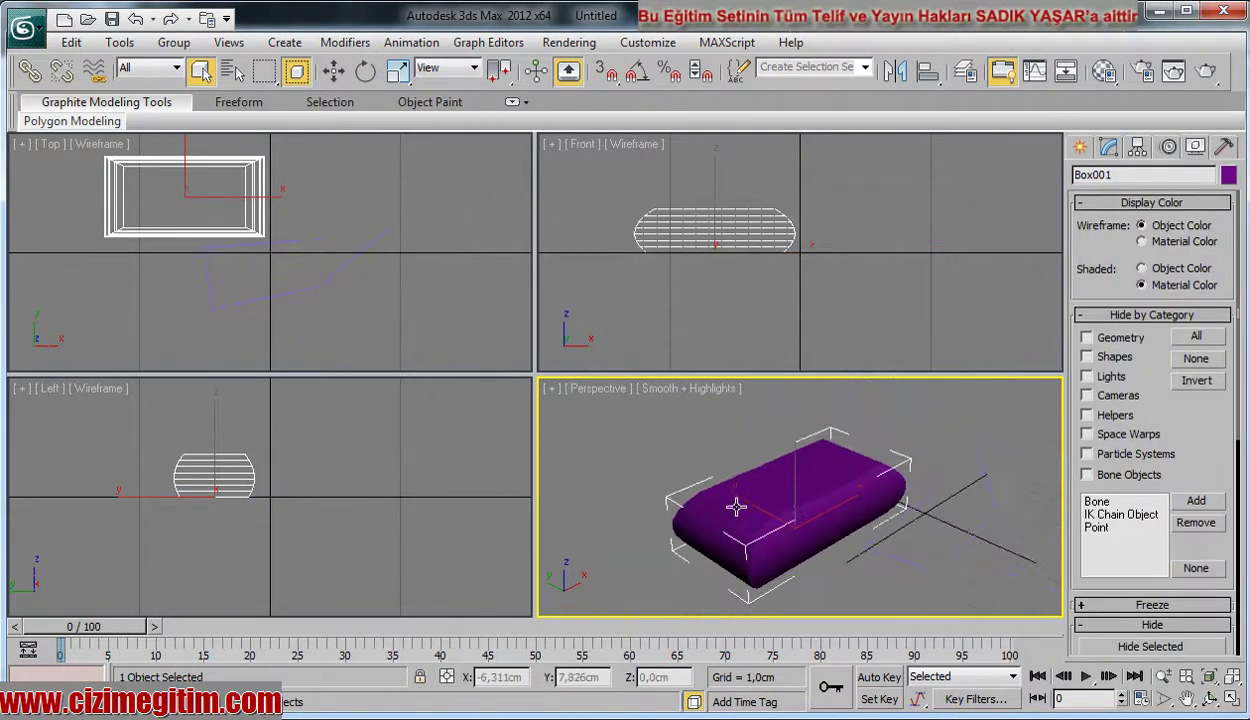
{"action": "middle_click_drag", "start_coordinate": [736, 507], "coordinate": [717, 472]}
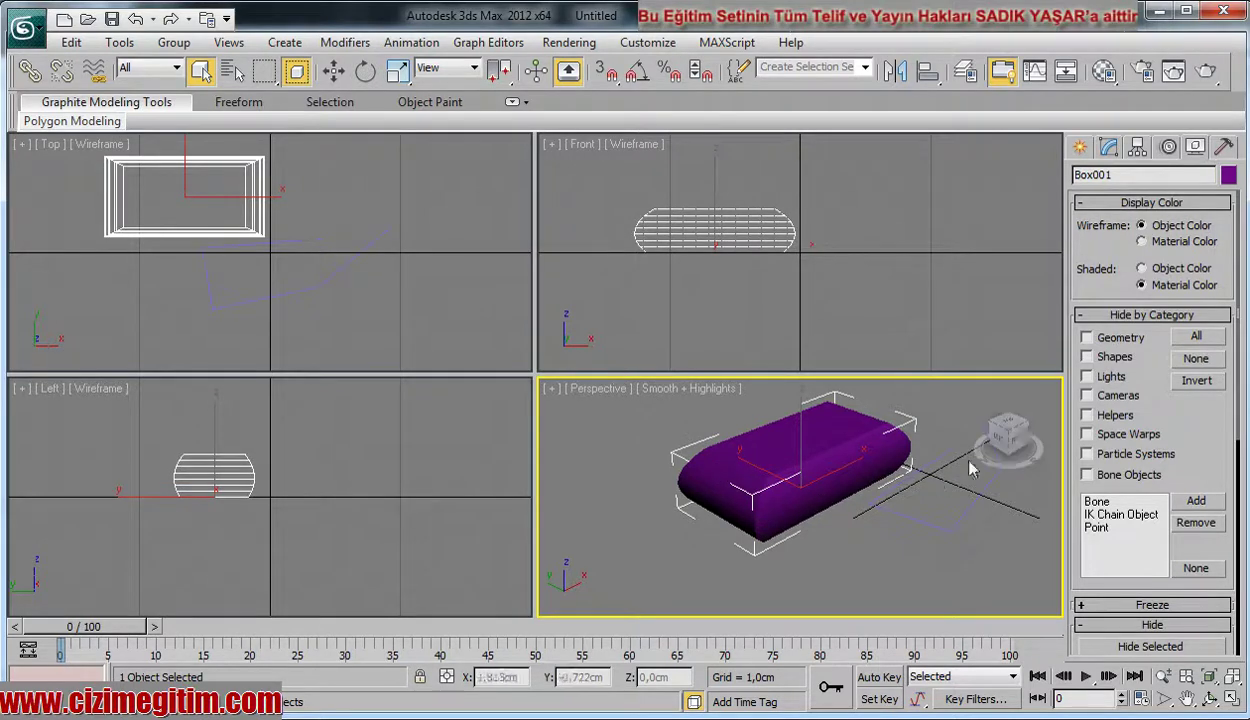
{"action": "left_click", "coordinate": [1087, 337]}
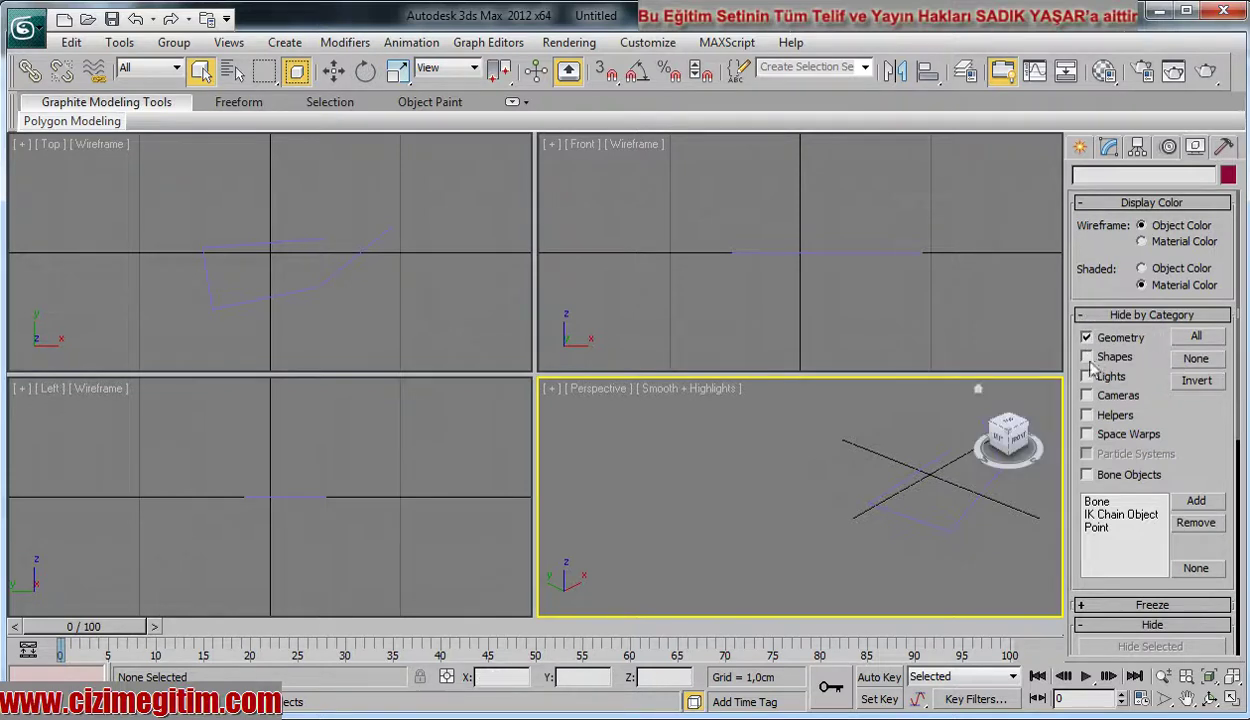
- Select the zigzag line and check Shapes under Hide by Category to hide it
{"action": "scroll", "coordinate": [829, 517], "scroll_direction": "down", "scroll_amount": 3}
{"action": "scroll", "coordinate": [860, 530], "scroll_direction": "up", "scroll_amount": 5}
{"action": "scroll", "coordinate": [776, 538], "scroll_direction": "down", "scroll_amount": 2}
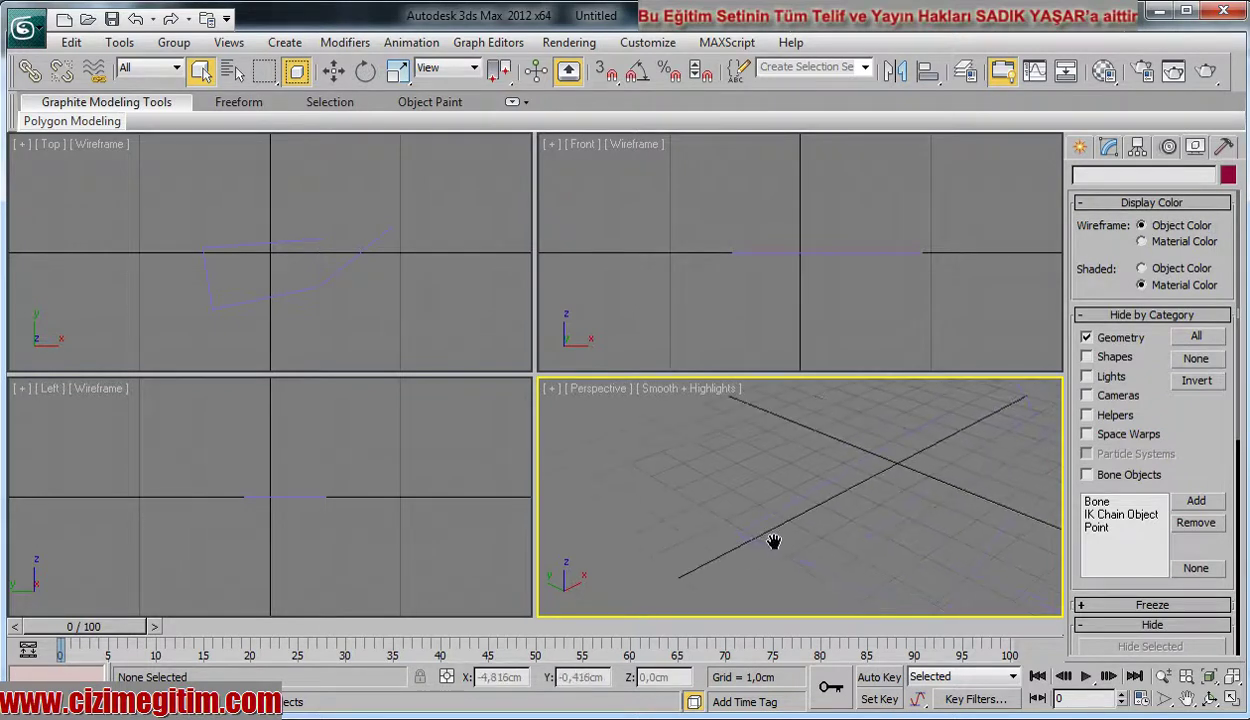
{"action": "left_click", "coordinate": [800, 562]}
{"action": "left_click", "coordinate": [1087, 357]}
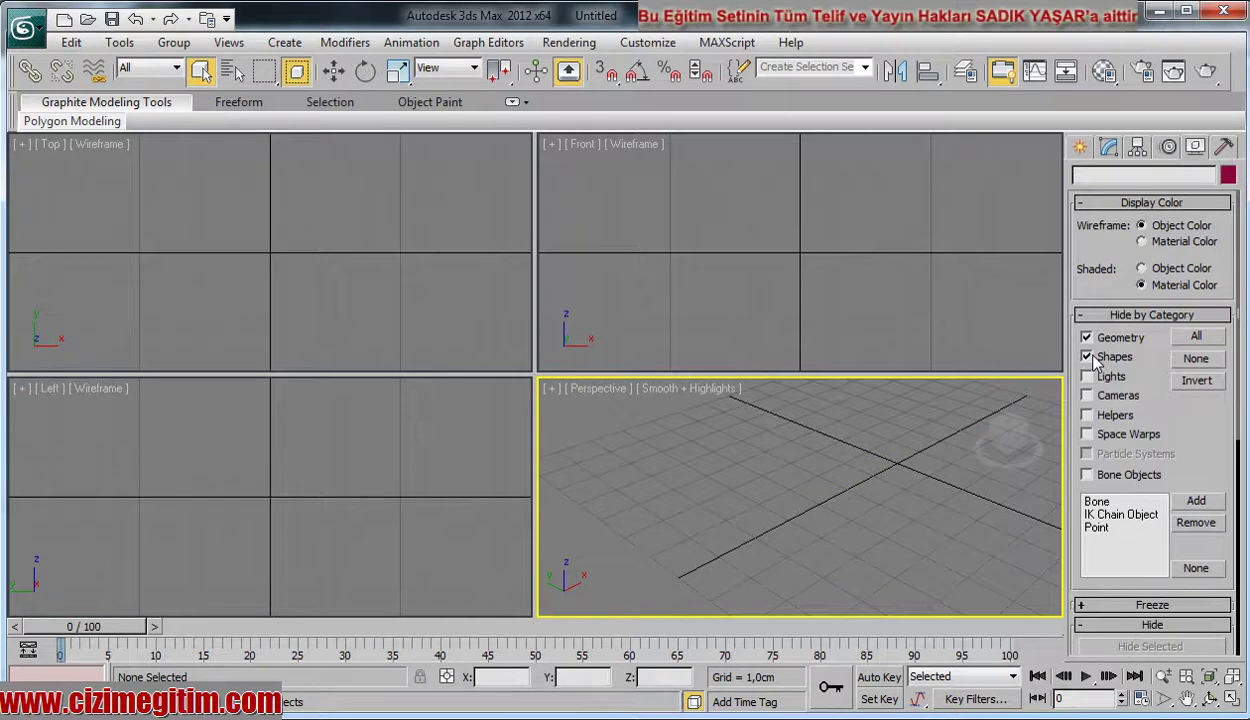
- Uncheck Shapes and Geometry so the line and purple cushion reappear, then zoom out
{"action": "left_click", "coordinate": [1087, 357]}
{"action": "left_click", "coordinate": [1087, 337]}
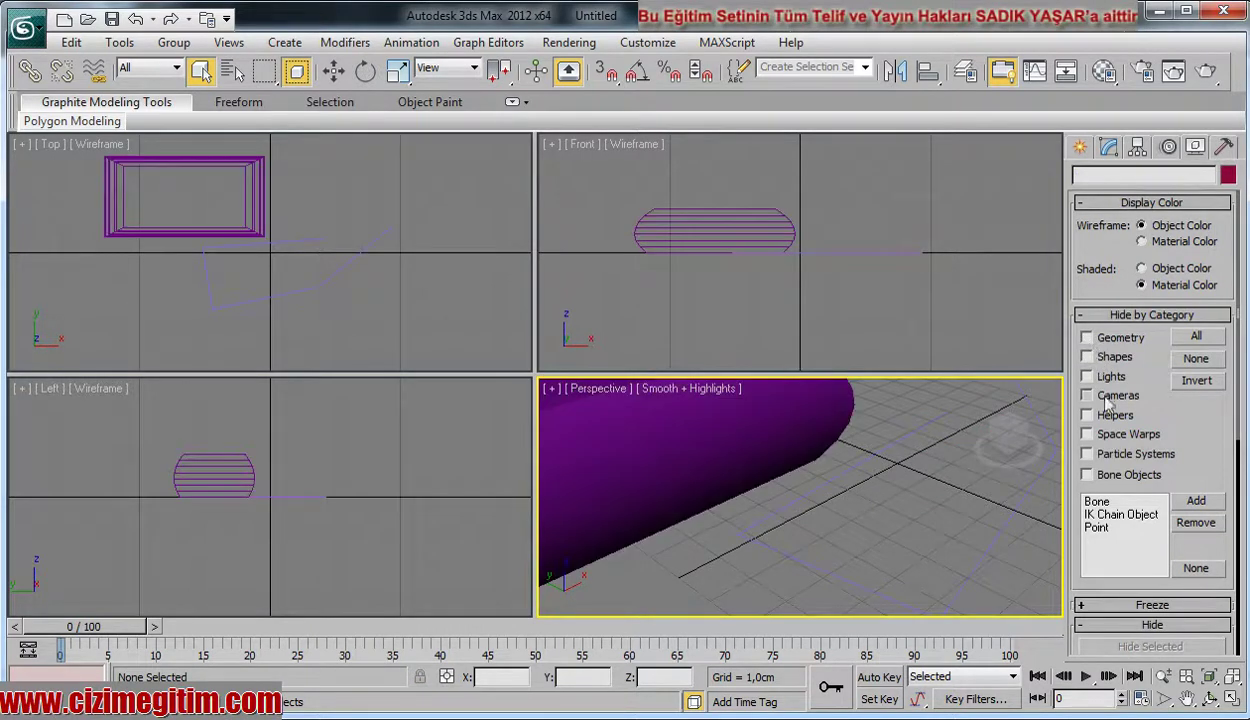
{"action": "scroll", "coordinate": [879, 530], "scroll_direction": "down", "scroll_amount": 2}
{"action": "scroll", "coordinate": [801, 497], "scroll_direction": "down", "scroll_amount": 2}
{"action": "scroll", "coordinate": [879, 516], "scroll_direction": "down", "scroll_amount": 1}
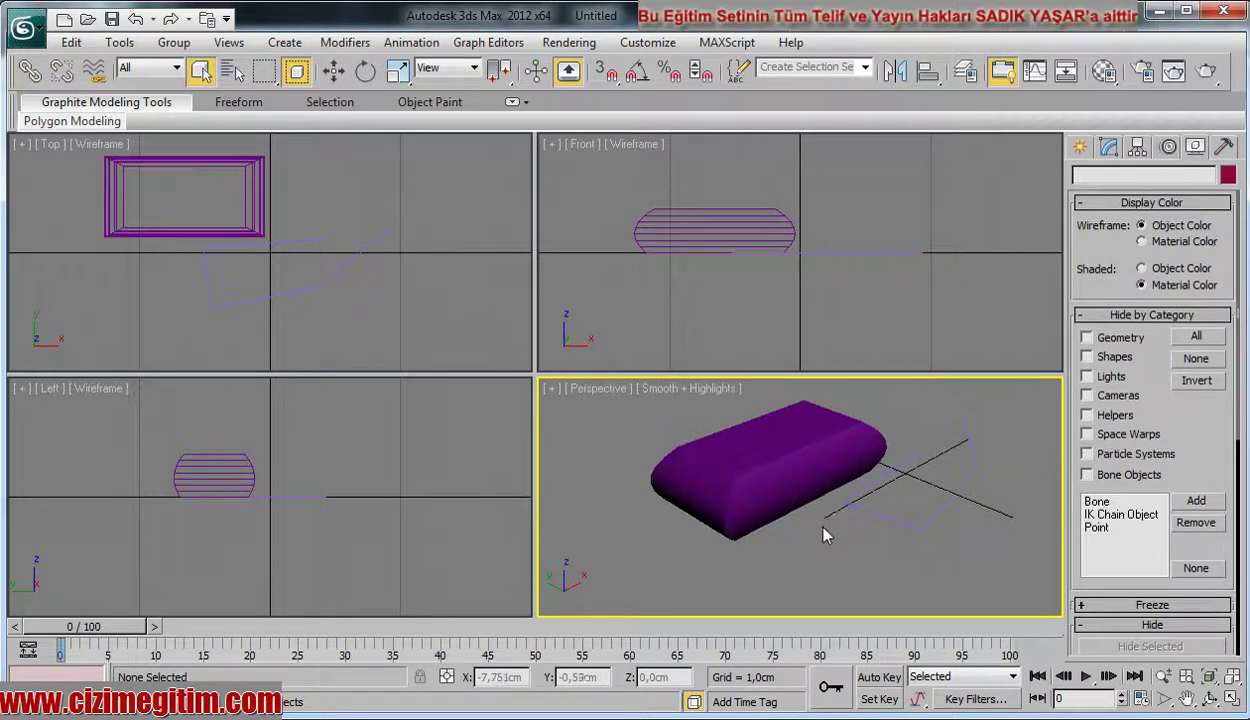
{"action": "left_click", "coordinate": [1223, 148]}
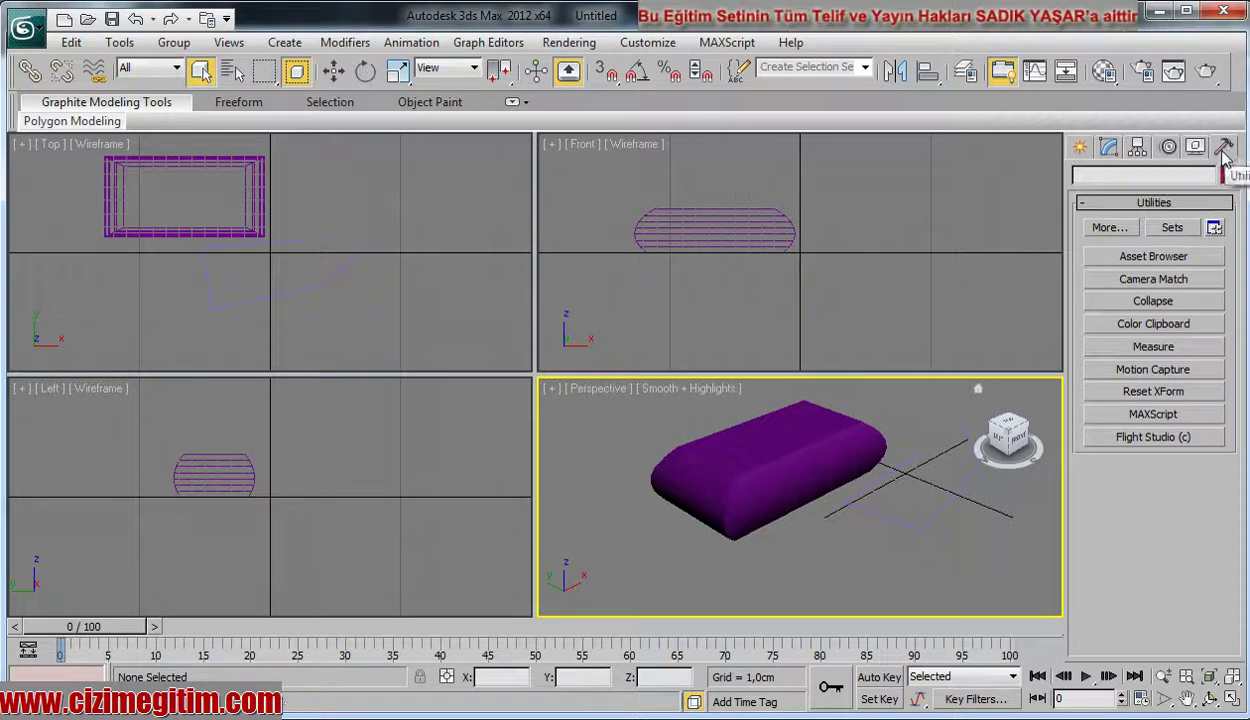
{"action": "left_click", "coordinate": [1078, 150]}
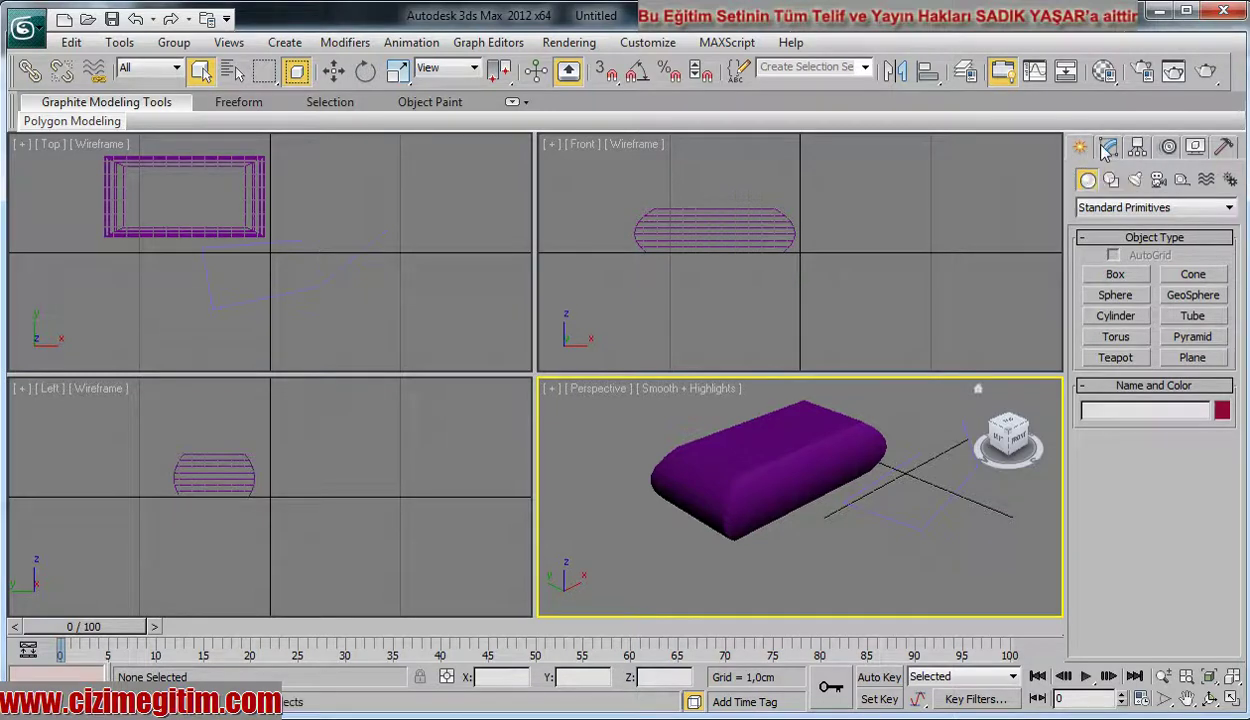
{"action": "left_click", "coordinate": [1108, 148]}
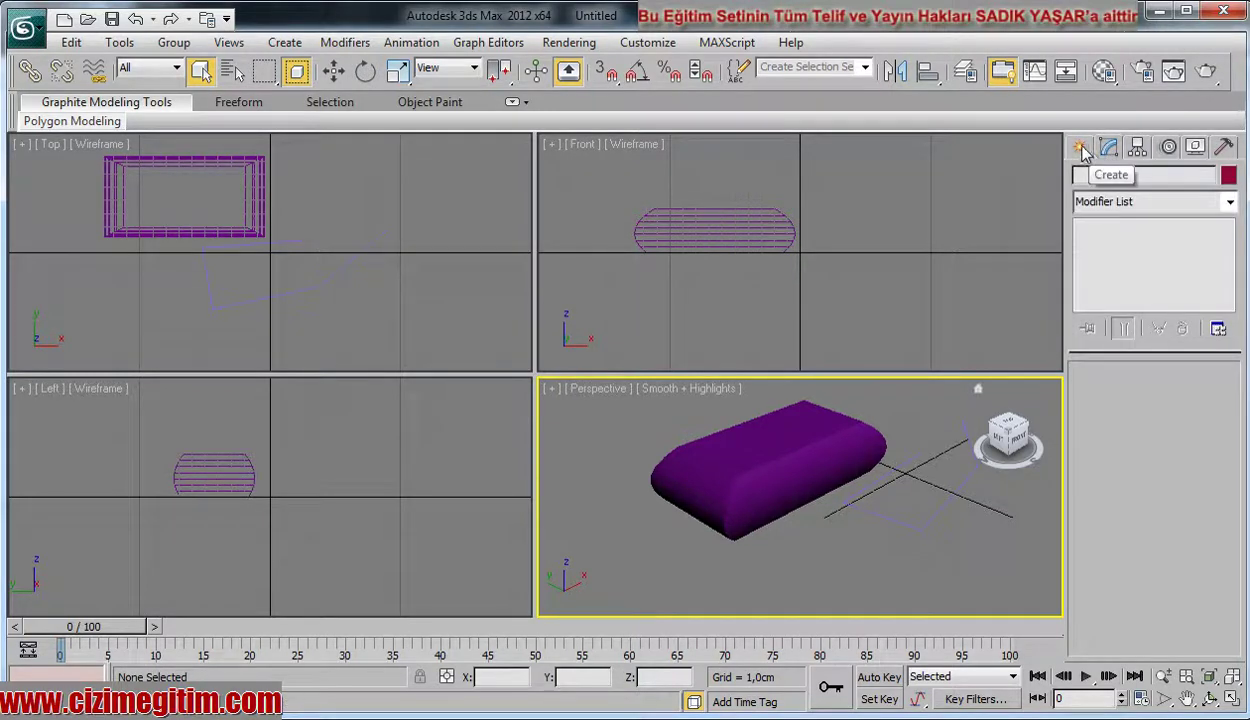
{"action": "left_click", "coordinate": [1139, 149]}
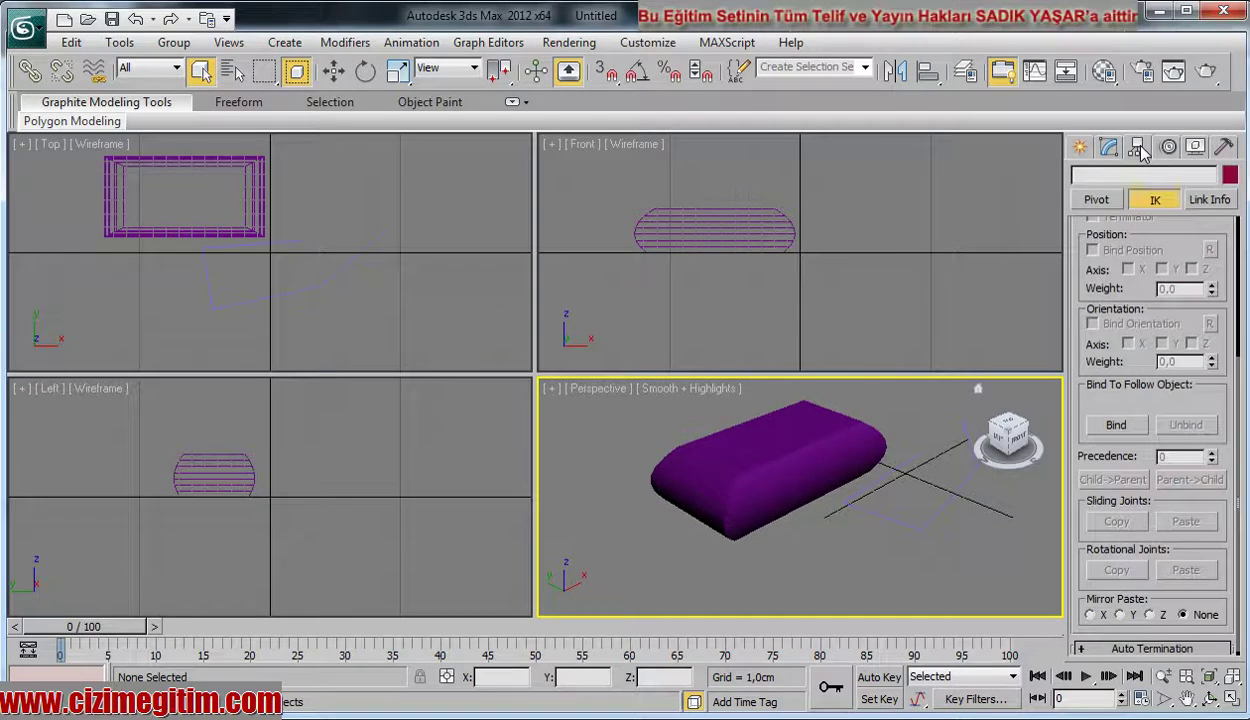
{"action": "left_click", "coordinate": [1195, 147]}
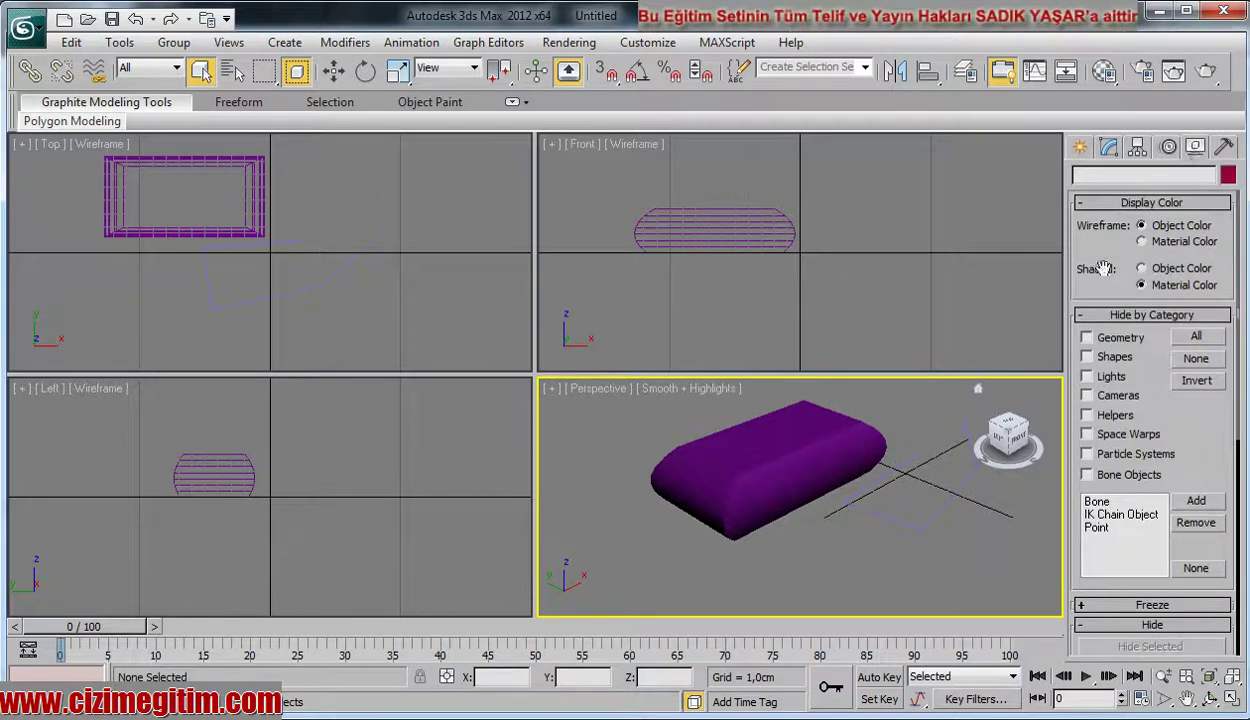